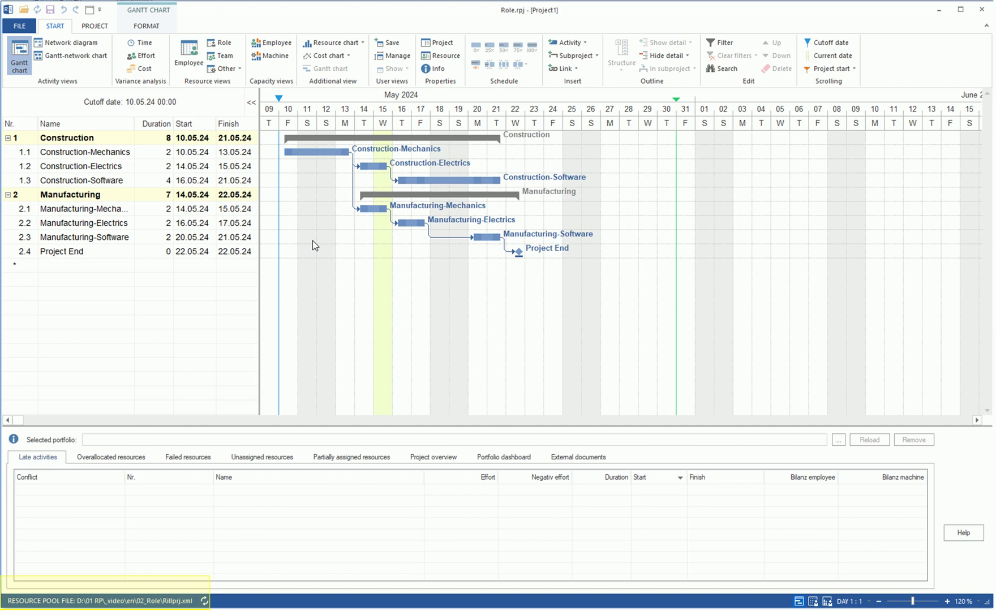
Add a Designer role with the qualification Mechanic and a cost of 70 $ per hour to the resource pool
{"action": "left_click", "coordinate": [439, 55]}
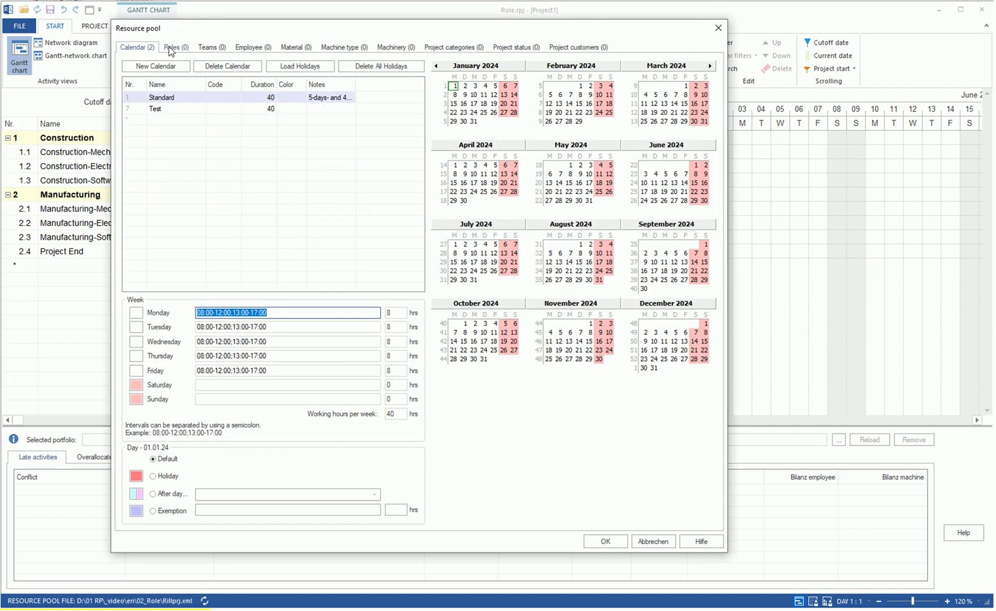
{"action": "left_click", "coordinate": [168, 47]}
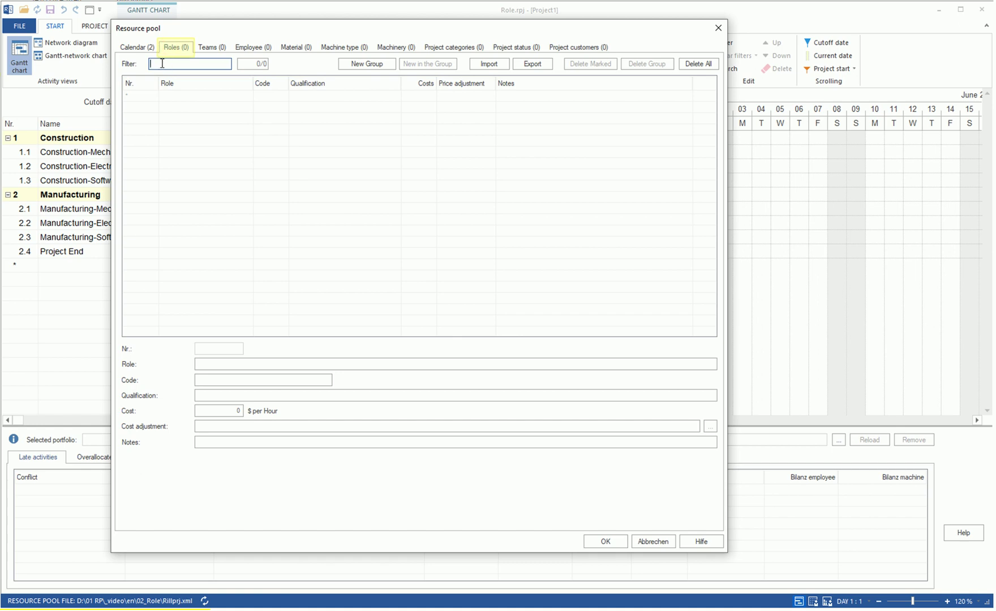
{"action": "left_click", "coordinate": [175, 97]}
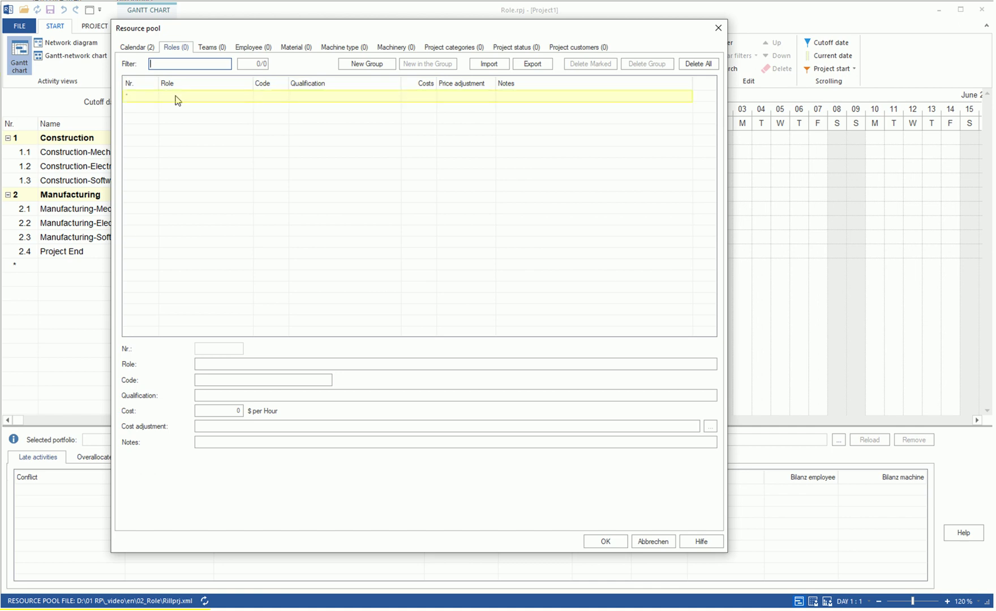
{"action": "left_click", "coordinate": [363, 64]}
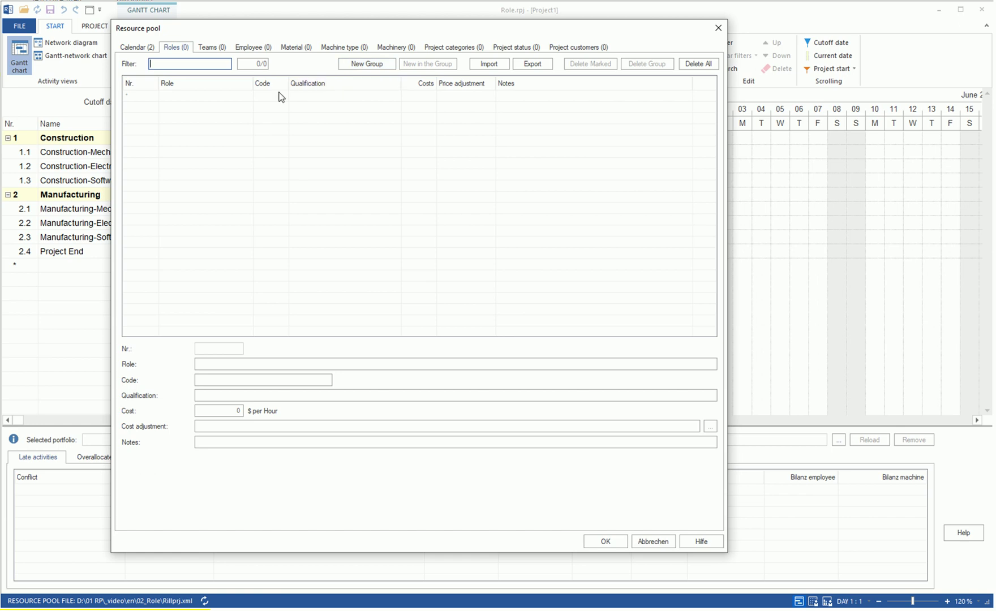
{"action": "left_click", "coordinate": [188, 97]}
{"action": "left_click", "coordinate": [157, 99]}
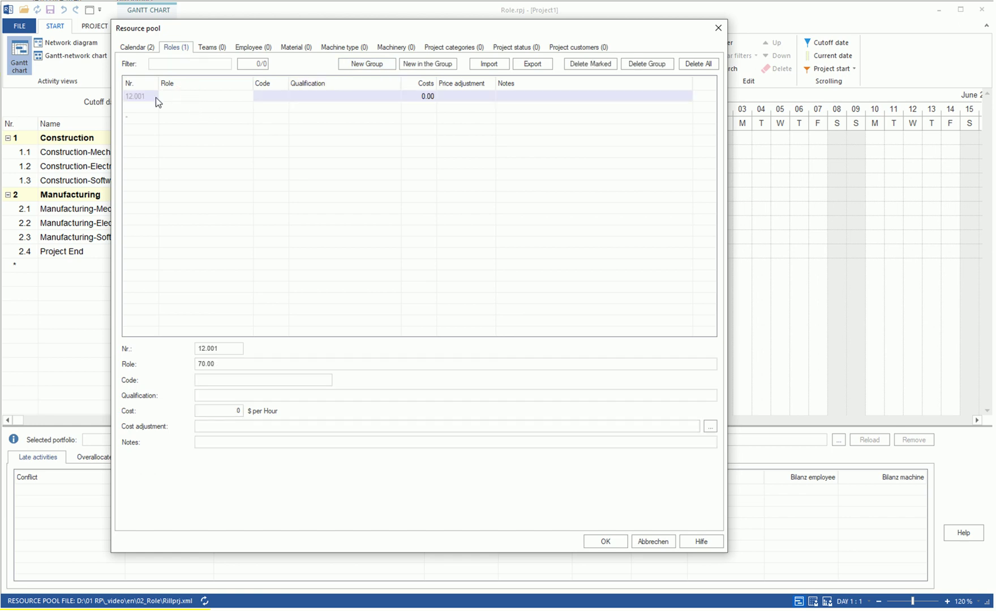
{"action": "left_click", "coordinate": [332, 93]}
{"action": "type", "text": "Mechanic"}
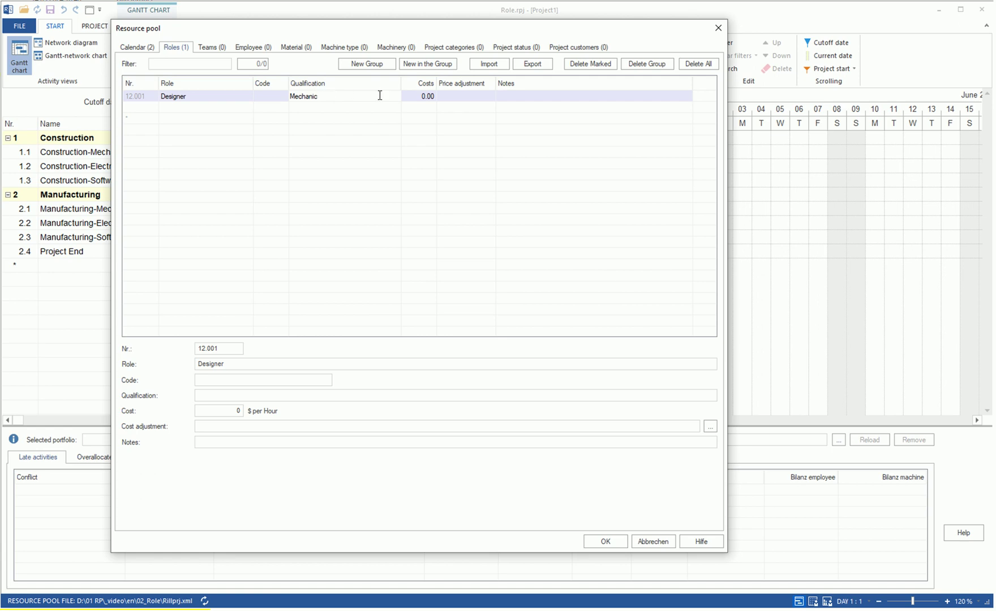
{"action": "type", "text": "70"}
Add a second Designer entry with the qualification Electrical and a cost of 70 $ per hour
{"action": "left_click", "coordinate": [335, 107]}
{"action": "type", "text": "Electric"}
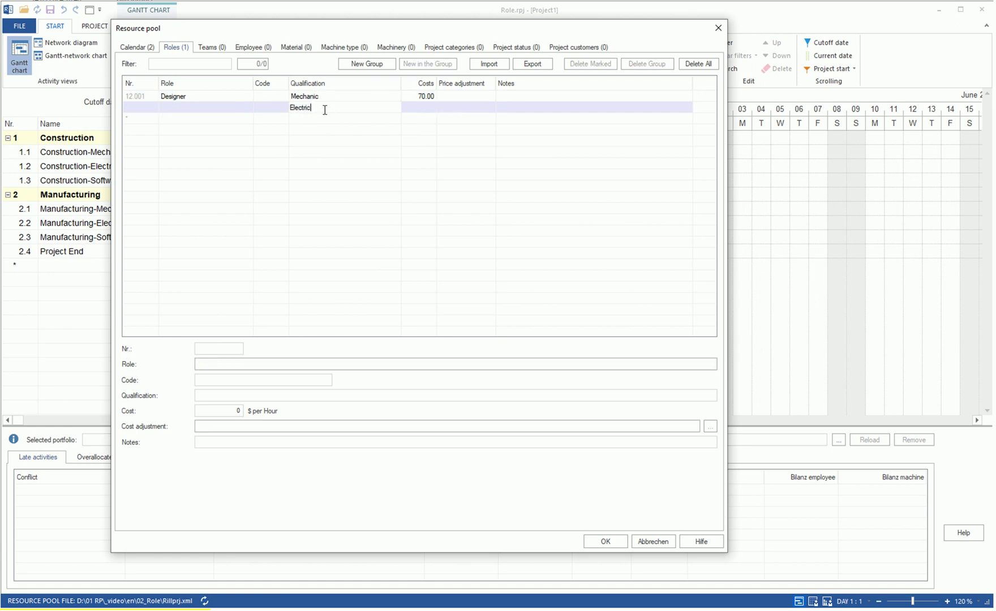
{"action": "type", "text": "al"}
{"action": "left_click", "coordinate": [441, 109]}
{"action": "left_click", "coordinate": [419, 111]}
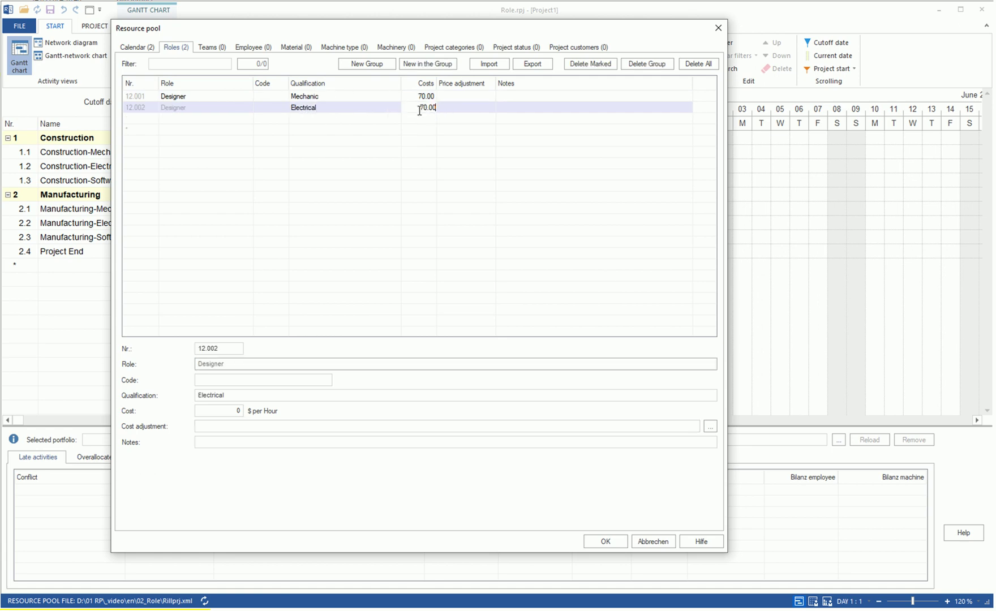
Add a separate Installer role group with the qualifications Mechanic and Electrical
{"action": "left_click", "coordinate": [174, 128]}
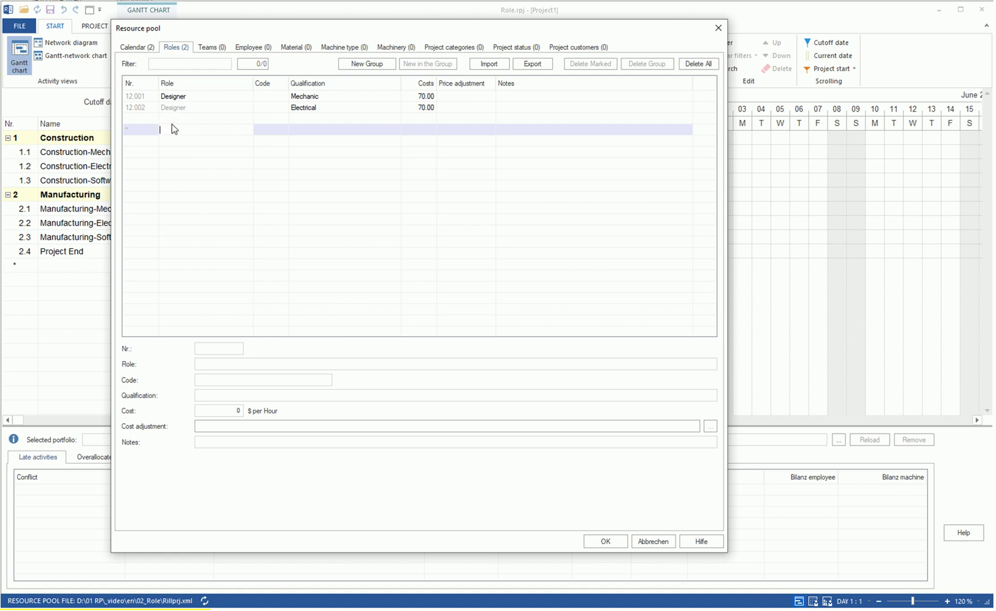
{"action": "type", "text": "Installer"}
{"action": "left_click", "coordinate": [311, 131]}
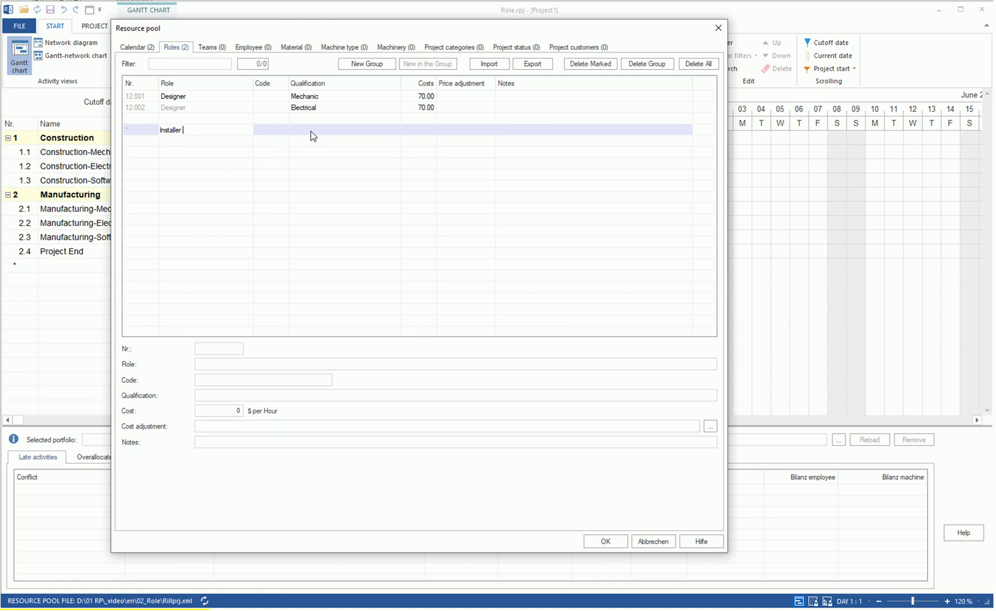
{"action": "type", "text": "Mechanic"}
{"action": "left_click", "coordinate": [298, 145]}
{"action": "type", "text": "Electrical"}
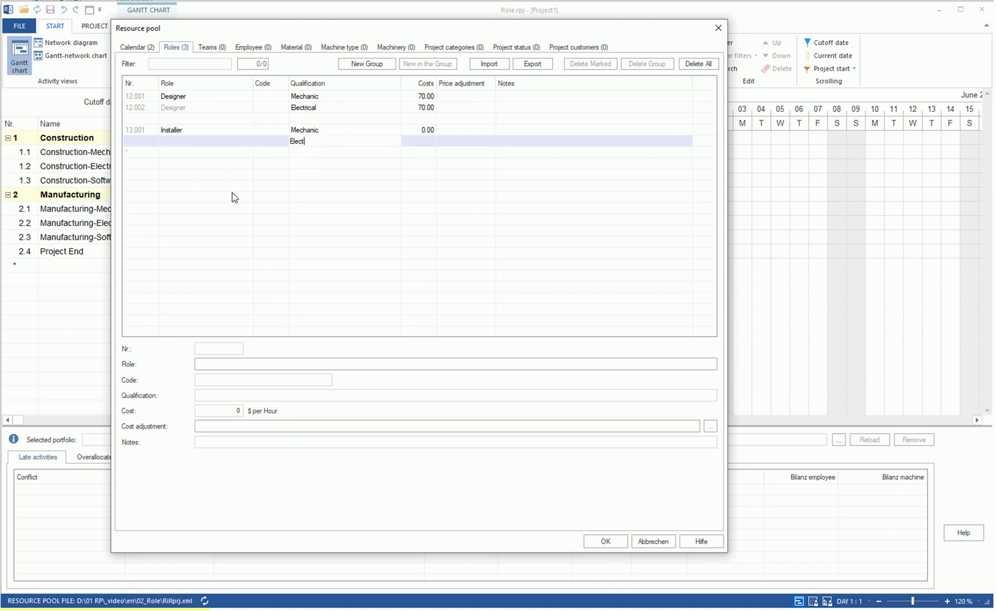
Add a Software Developer role with the qualification Embedded Linux, set its cost and both Installer costs to 70, and save the resource pool
{"action": "left_click", "coordinate": [167, 163]}
{"action": "type", "text": "Softwa"}
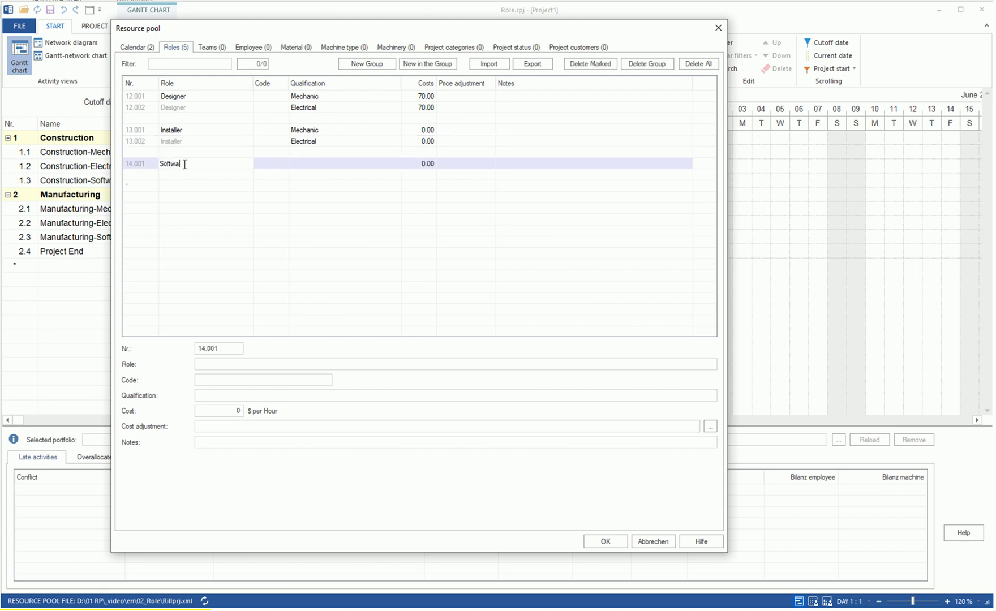
{"action": "type", "text": "re Developer"}
{"action": "left_click", "coordinate": [320, 163]}
{"action": "type", "text": "Embedded Lin"}
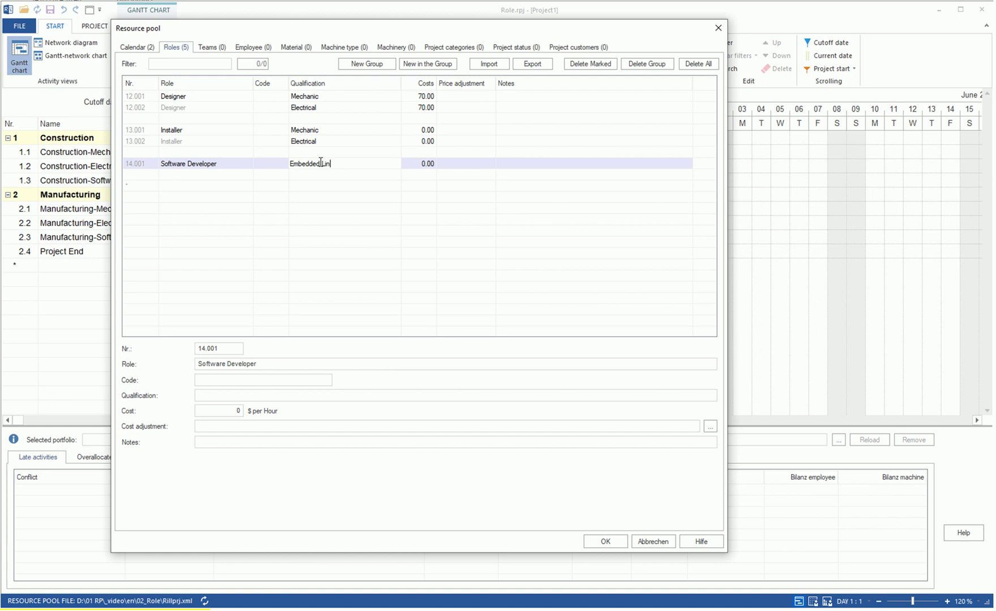
{"action": "type", "text": "ux"}
{"action": "key", "text": "Tab"}
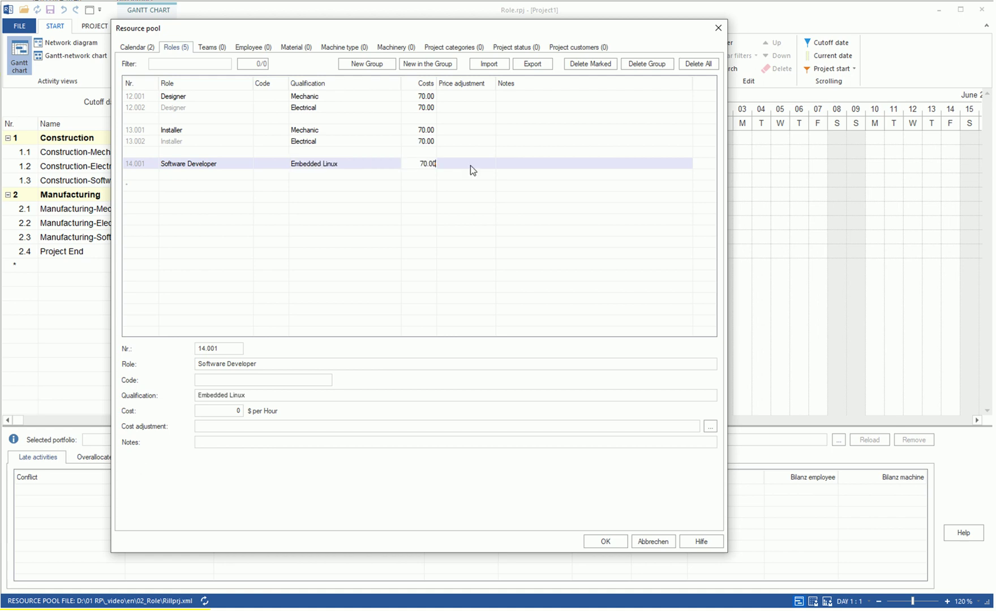
{"action": "left_click", "coordinate": [603, 540]}
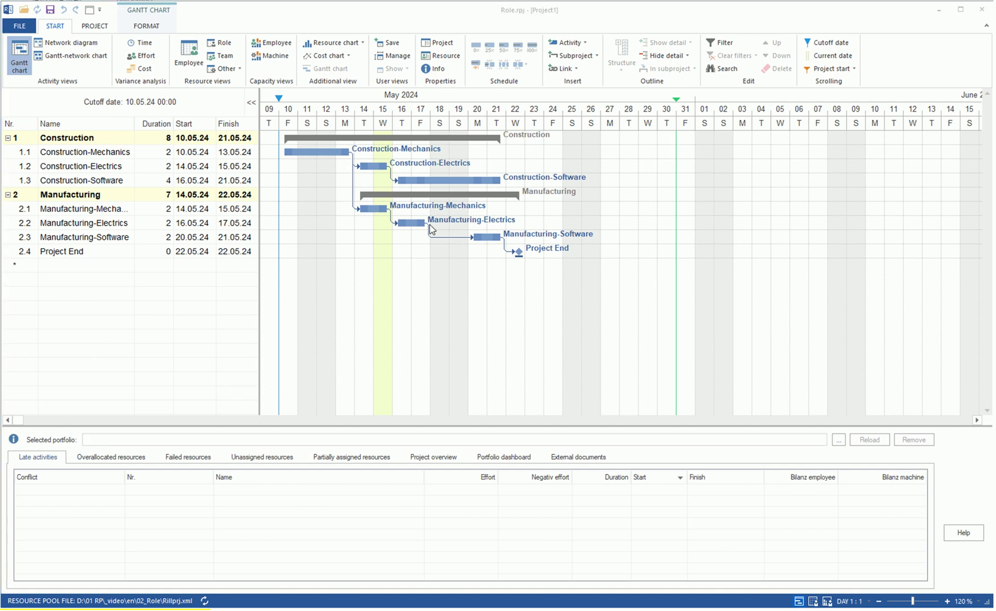
Assign the Designer role with the Mechanic qualification to the Construction-Mechanics activity and save the assignment
{"action": "double_click", "coordinate": [308, 152]}
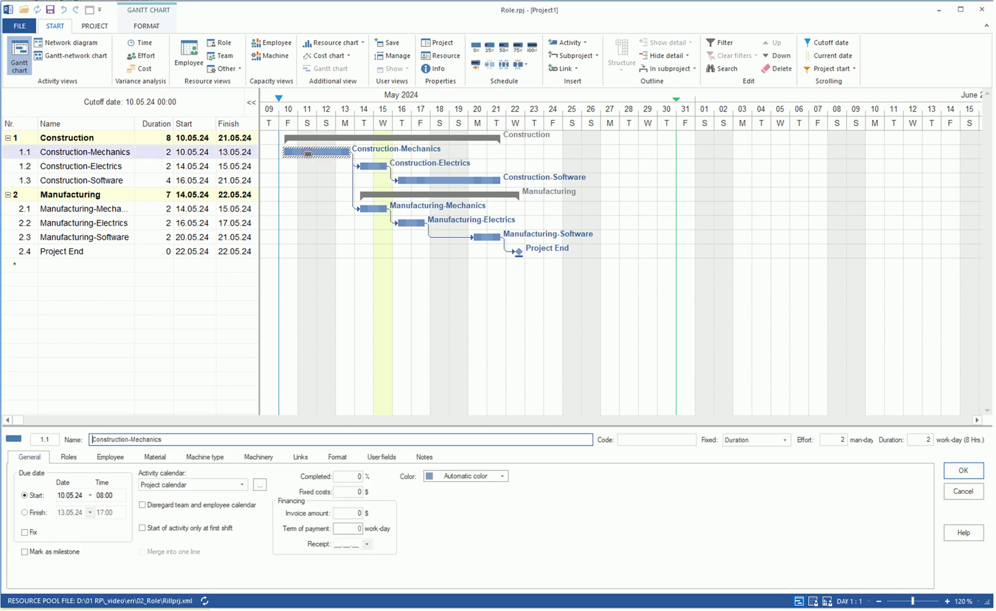
{"action": "left_click", "coordinate": [70, 460]}
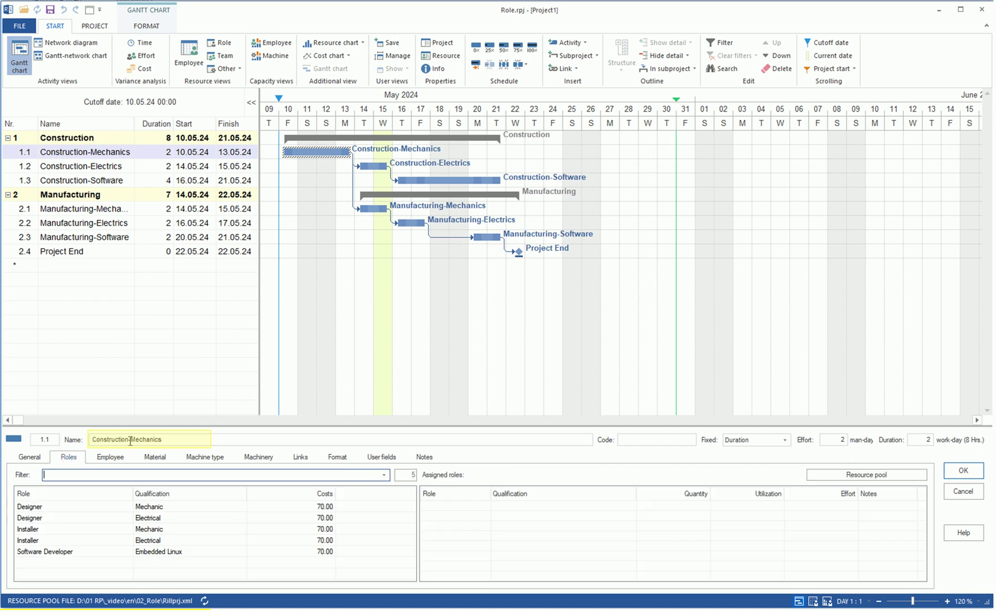
{"action": "double_click", "coordinate": [40, 507]}
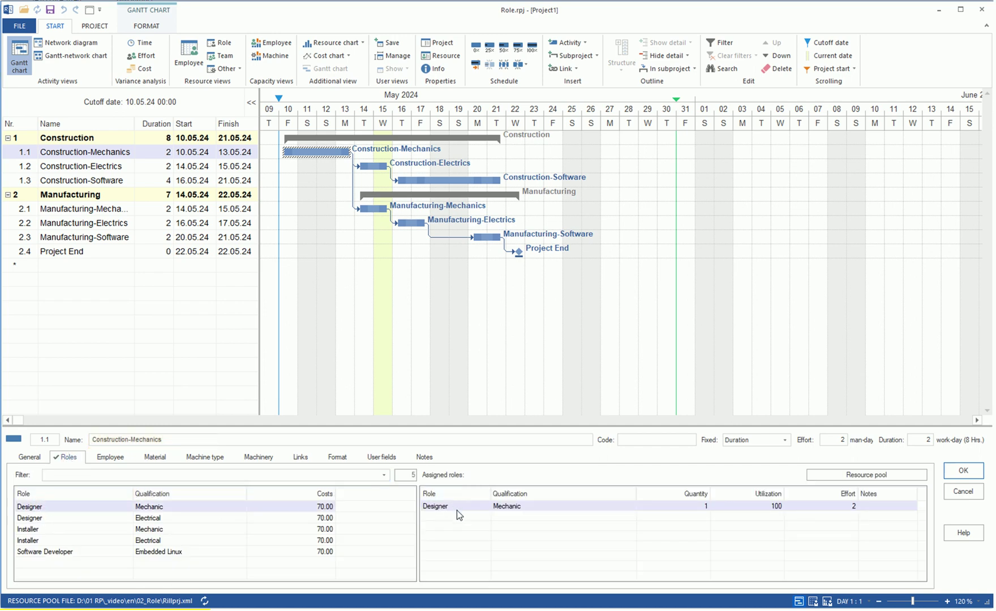
{"action": "left_click", "coordinate": [963, 471]}
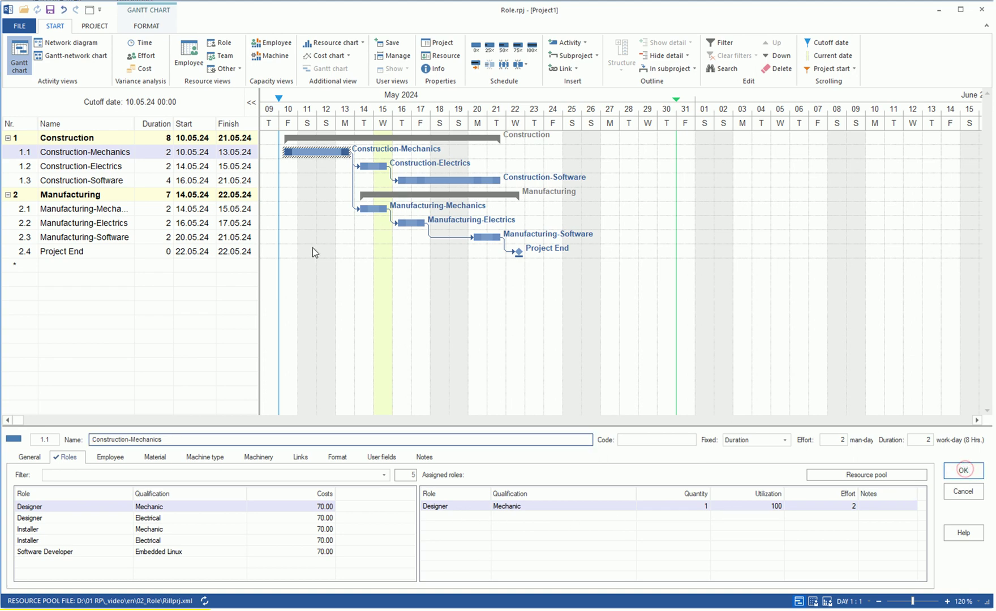
Assign the Designer role with the Electrical qualification to Construction-Electrics with a quantity of 2
{"action": "left_click", "coordinate": [372, 166]}
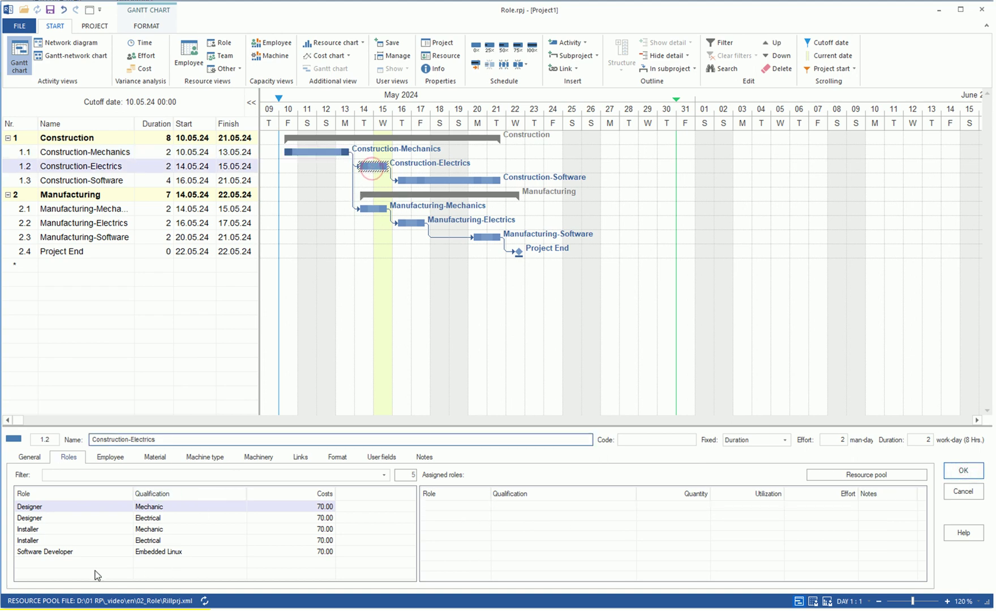
{"action": "double_click", "coordinate": [45, 519]}
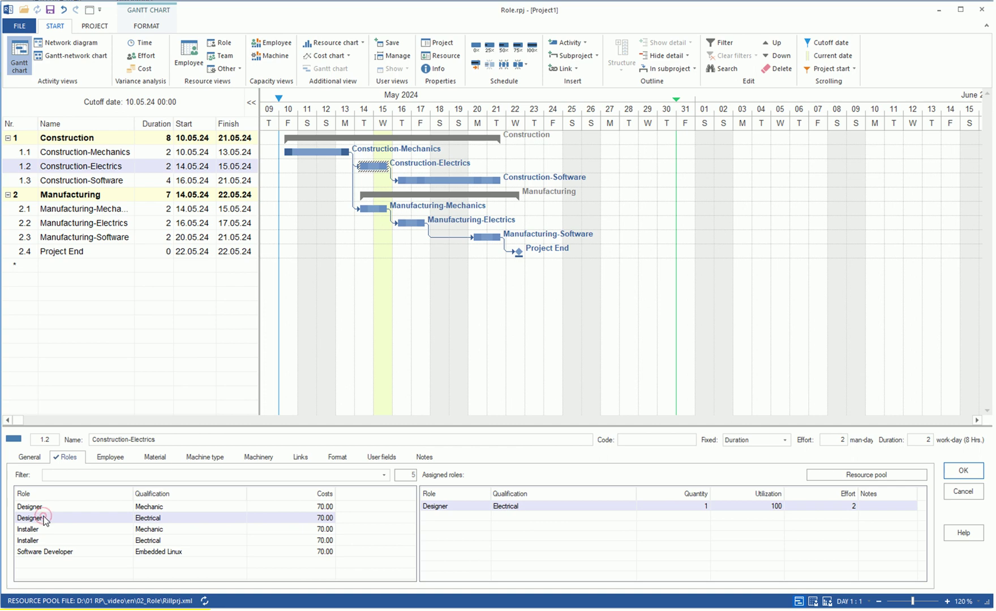
{"action": "left_click", "coordinate": [704, 505]}
{"action": "type", "text": "2"}
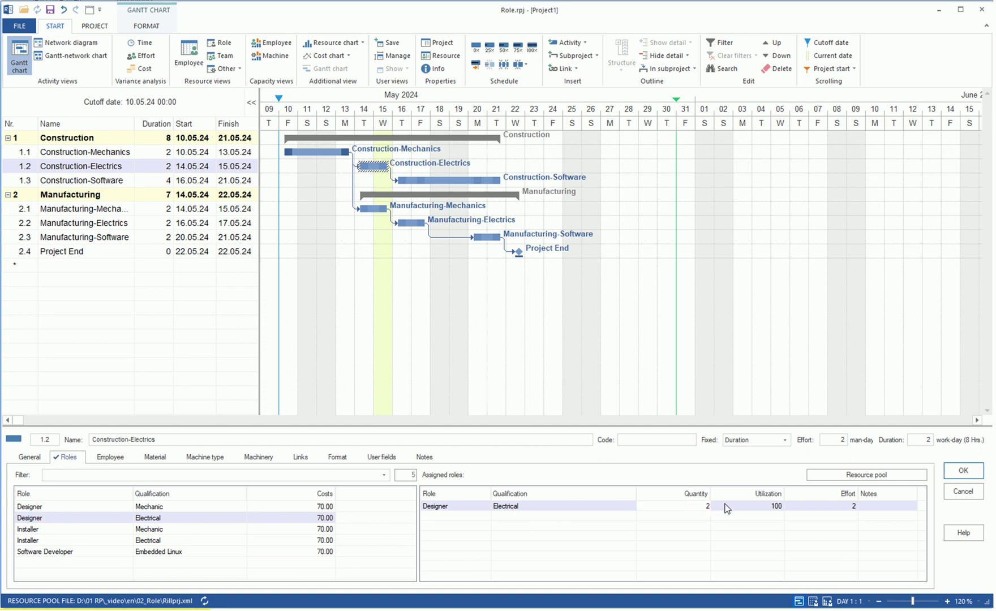
{"action": "key", "text": "Return"}
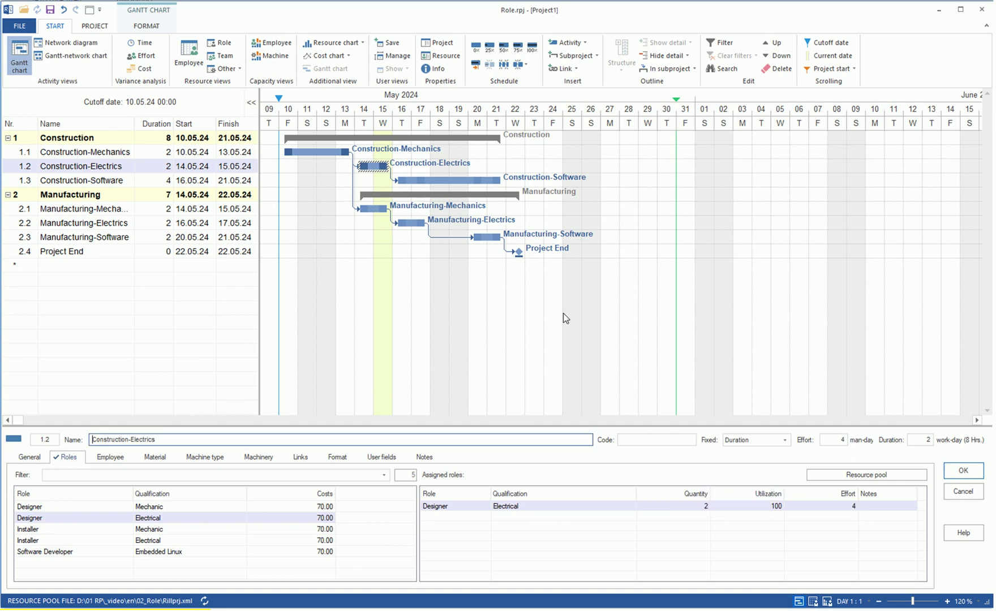
Assign the Software Developer role with the Embedded Linux qualification to the Construction-Software activity
{"action": "left_click", "coordinate": [462, 181]}
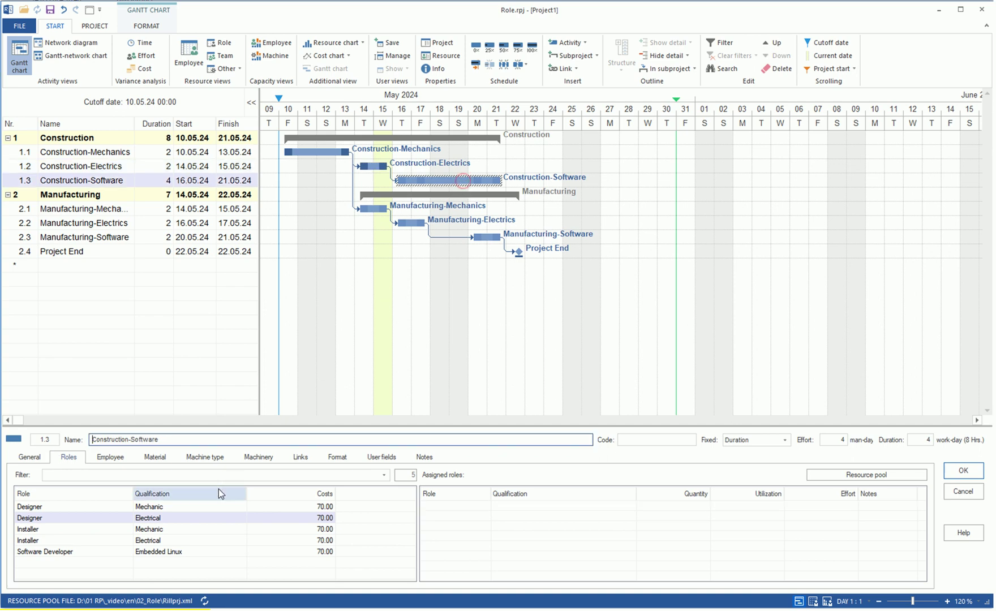
{"action": "double_click", "coordinate": [23, 551]}
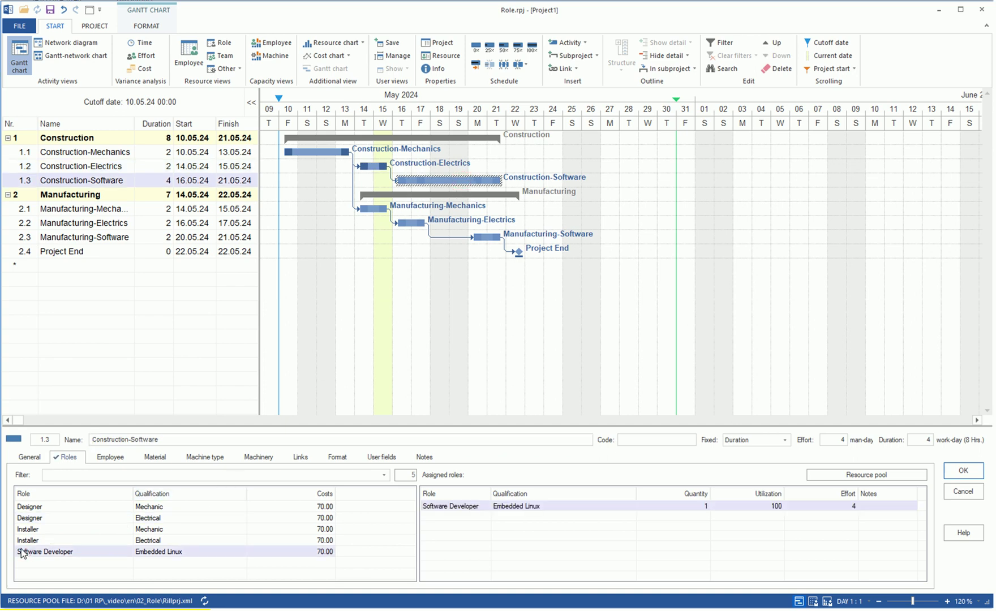
{"action": "left_click", "coordinate": [962, 471]}
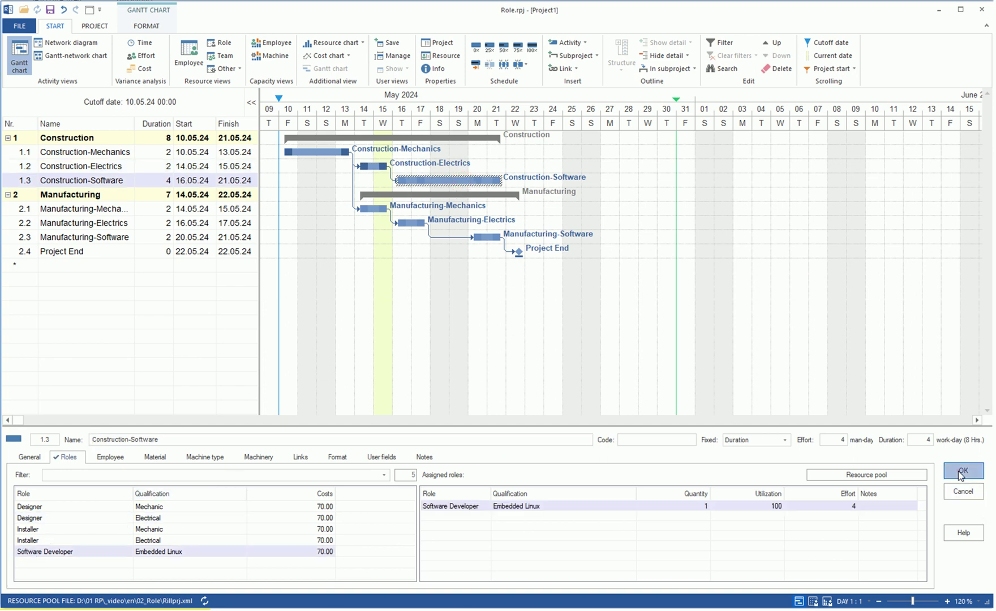
Assign the Installer role with the Mechanic qualification to Manufacturing-Mechanics with a quantity of 2
{"action": "left_click", "coordinate": [374, 210]}
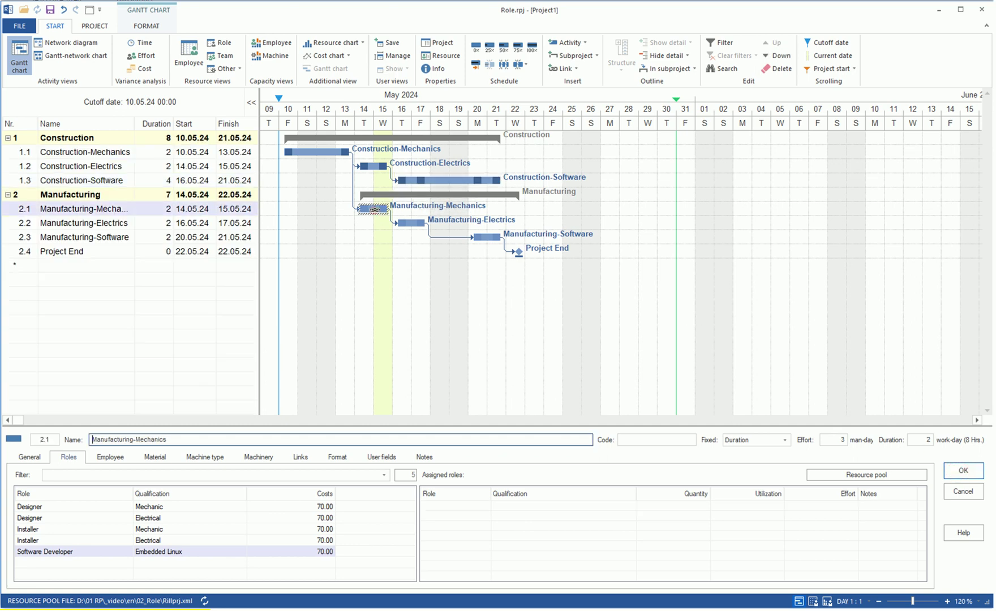
{"action": "left_click", "coordinate": [44, 528]}
{"action": "double_click", "coordinate": [44, 527]}
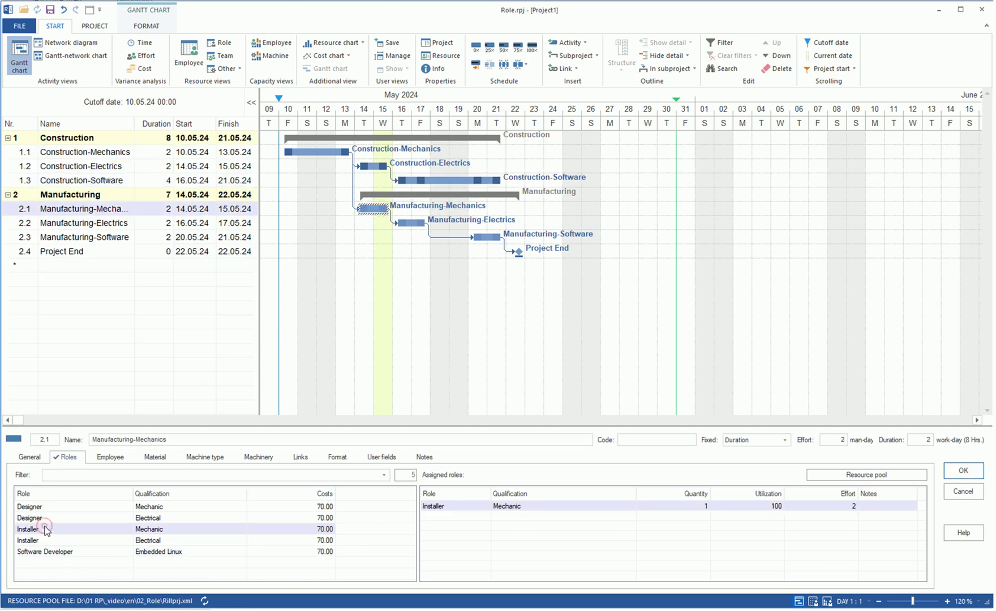
{"action": "left_click", "coordinate": [698, 505]}
{"action": "type", "text": "2"}
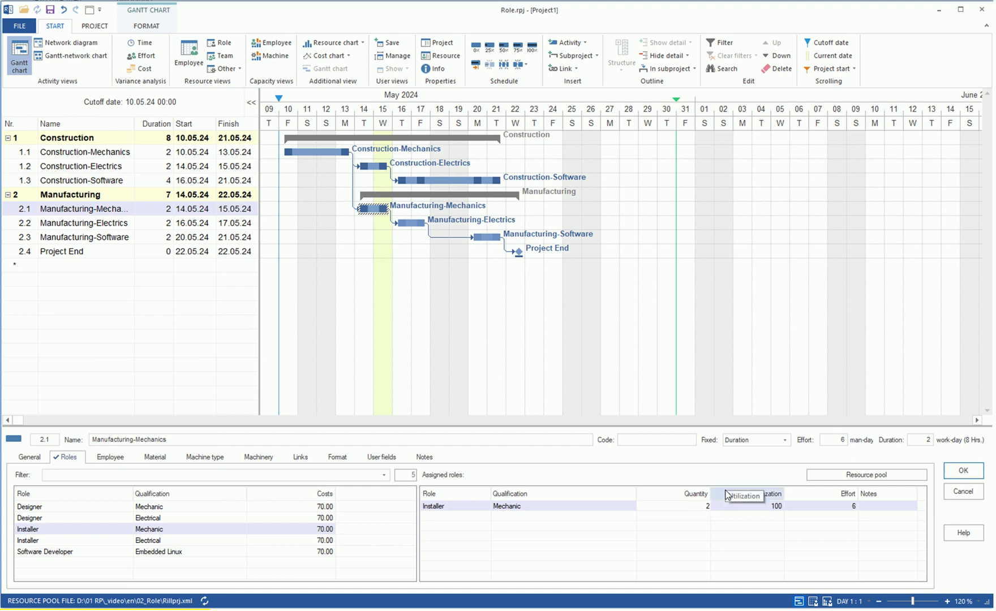
{"action": "key", "text": "Return"}
Assign both the Designer and the Installer roles with the Electrical qualification to the Manufacturing-Electrics activity
{"action": "left_click", "coordinate": [407, 225]}
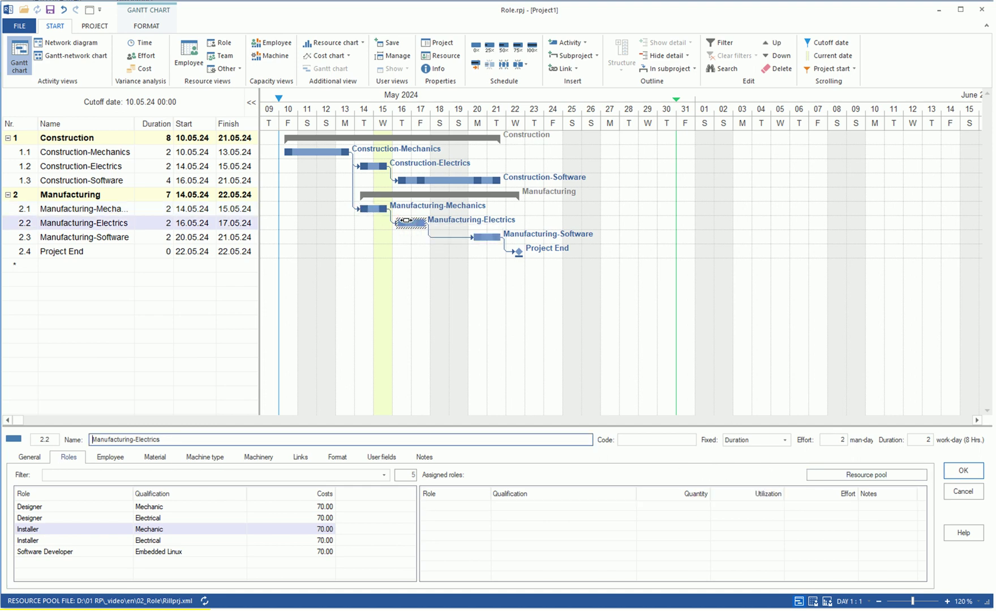
{"action": "double_click", "coordinate": [31, 518]}
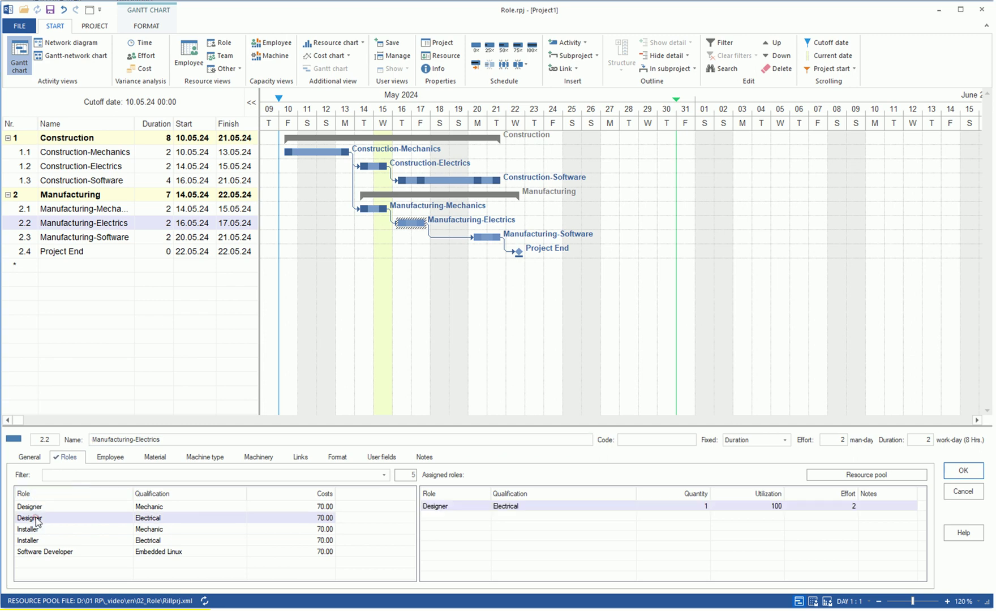
{"action": "double_click", "coordinate": [33, 540]}
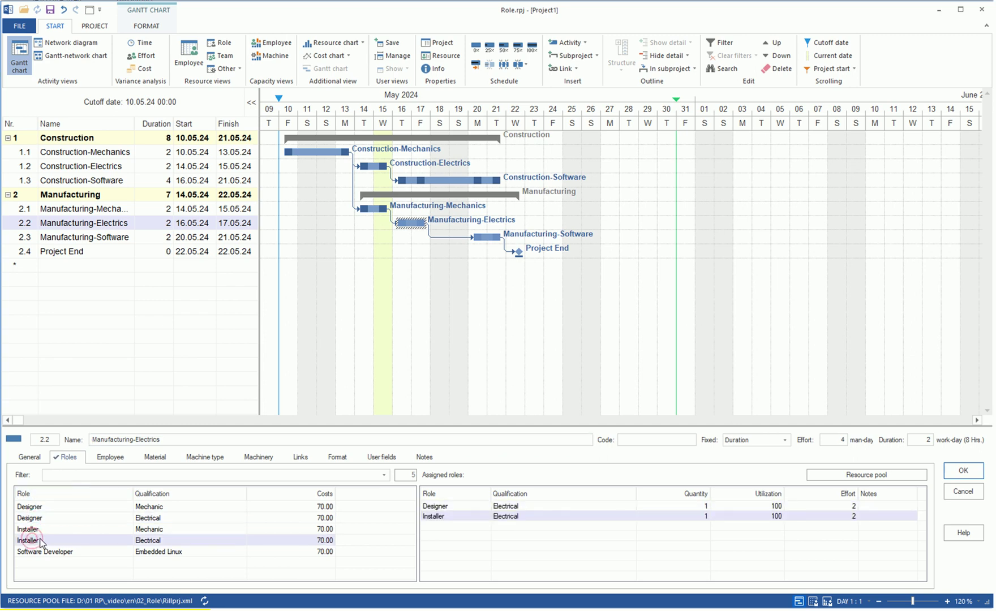
{"action": "left_click", "coordinate": [961, 471]}
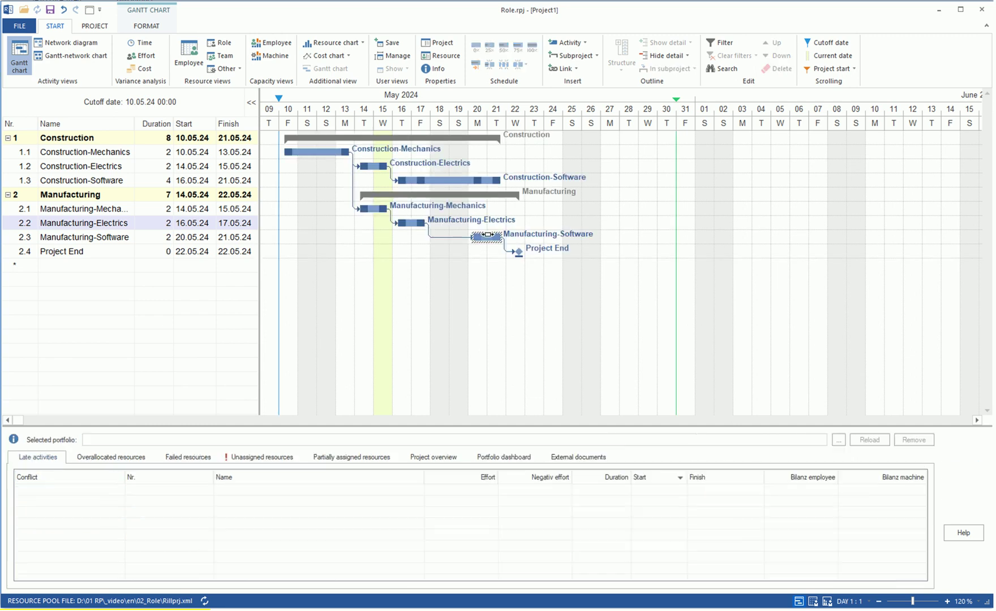
Assign the Software Developer role with Embedded Linux to Manufacturing-Software at 50 percent utilization and save the assignment
{"action": "double_click", "coordinate": [36, 552]}
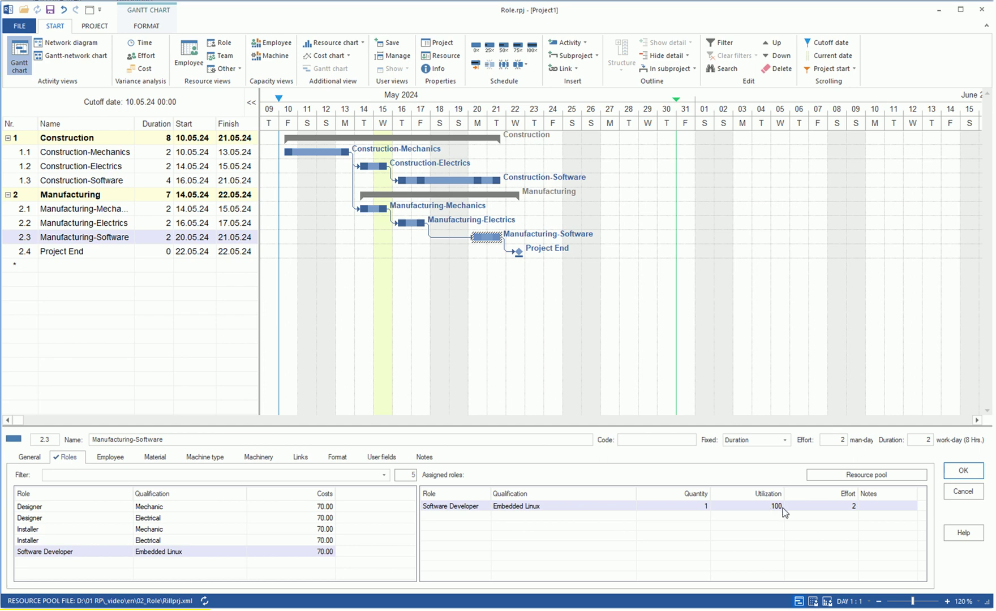
{"action": "left_click", "coordinate": [757, 507]}
{"action": "double_click", "coordinate": [774, 505]}
{"action": "type", "text": "50"}
{"action": "left_click", "coordinate": [960, 473]}
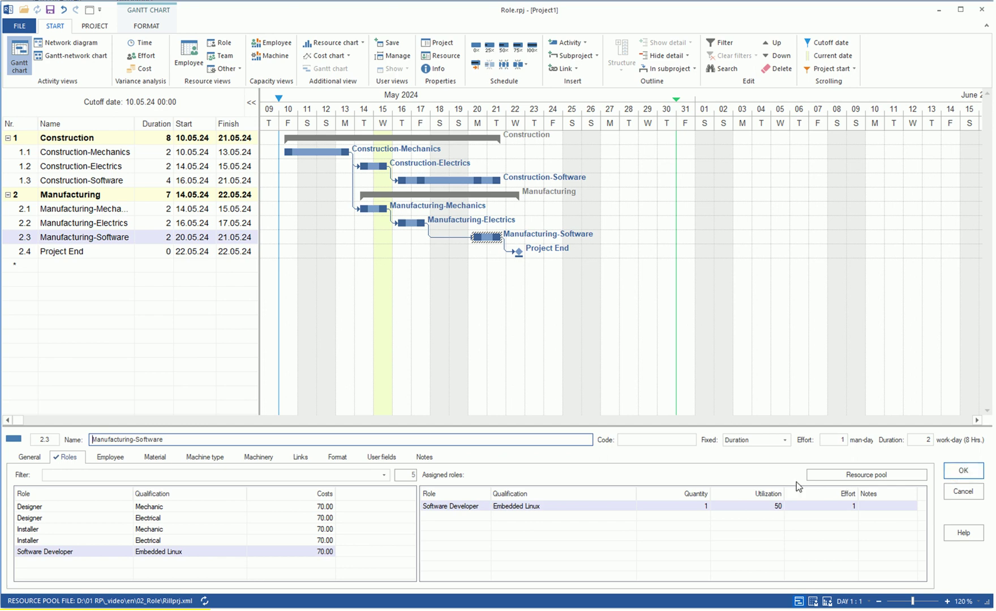
Add the Effort and Costs columns to the Gantt chart's activity table
{"action": "right_click", "coordinate": [129, 126]}
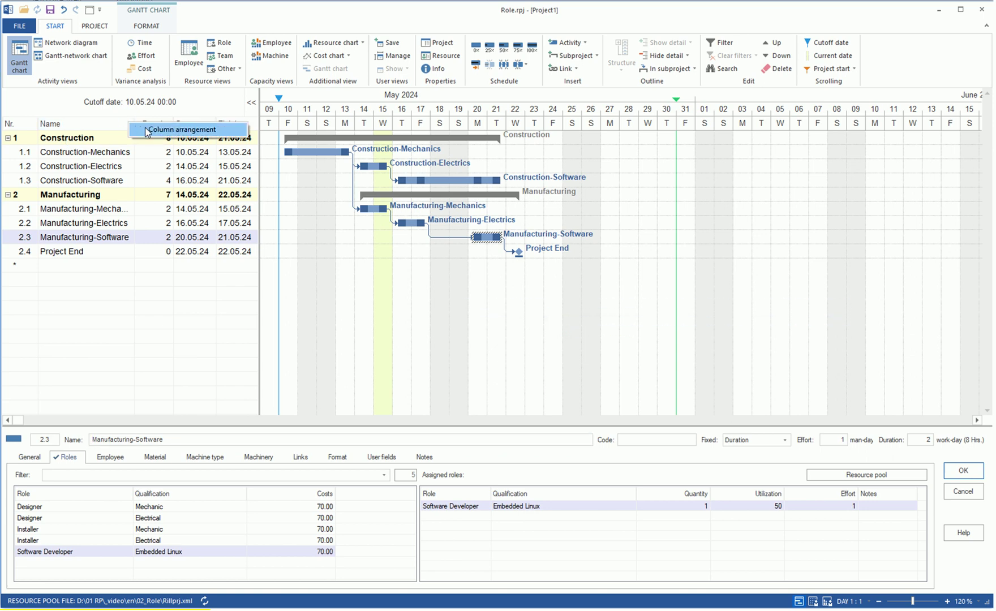
{"action": "left_click", "coordinate": [147, 130]}
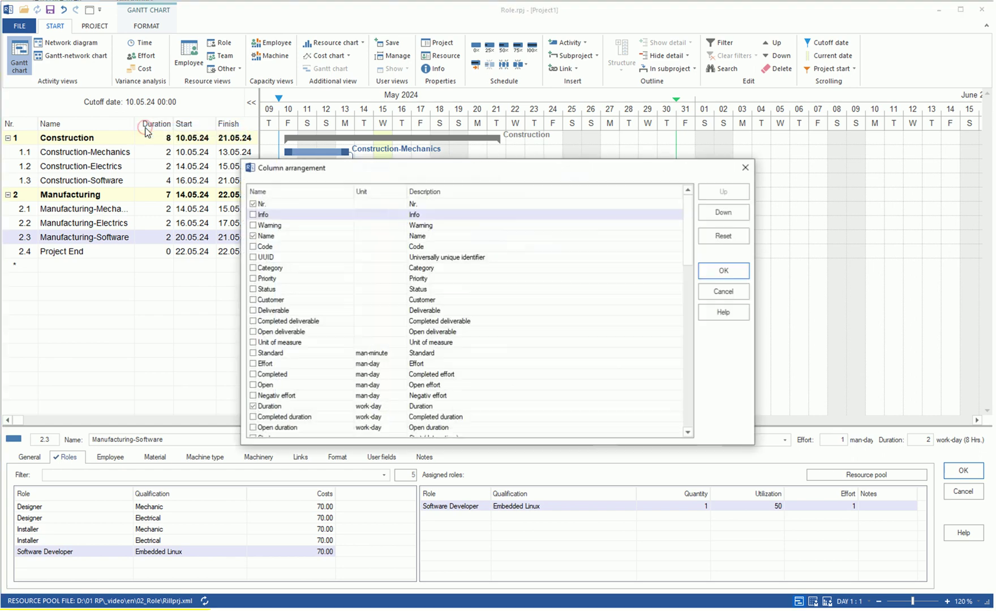
{"action": "left_click", "coordinate": [253, 364]}
{"action": "scroll", "coordinate": [333, 399], "scroll_direction": "down", "scroll_amount": 6}
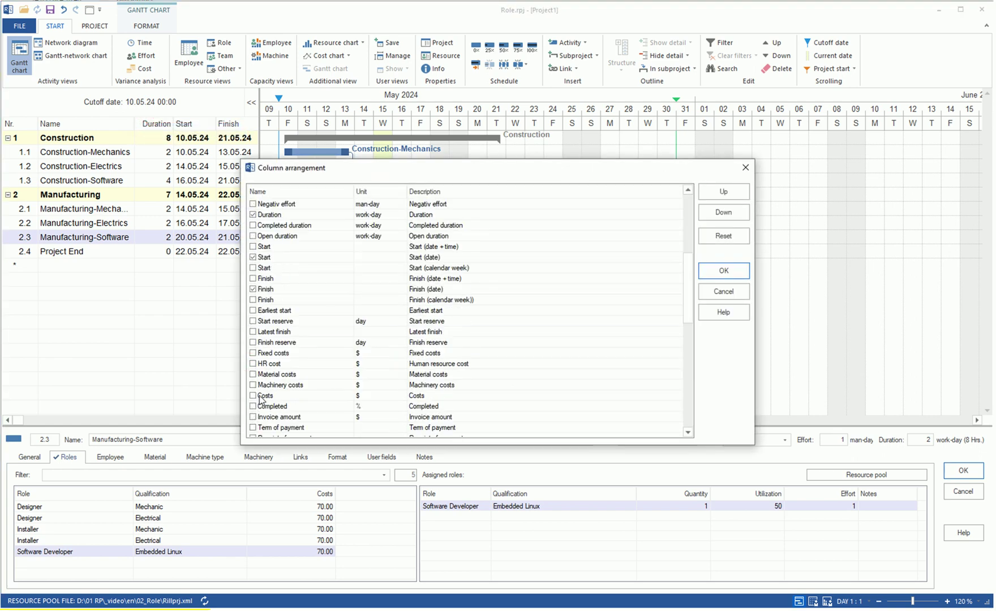
{"action": "left_click", "coordinate": [253, 396]}
{"action": "left_click", "coordinate": [716, 271]}
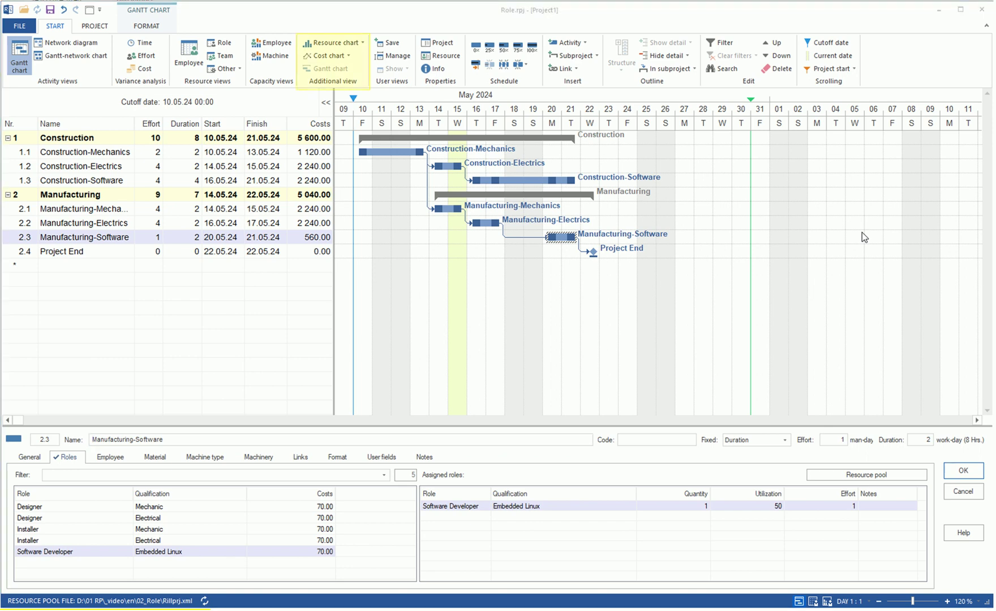
Add a resource chart beneath the Gantt chart and have it show roles
{"action": "left_click", "coordinate": [337, 42]}
{"action": "left_click", "coordinate": [363, 43]}
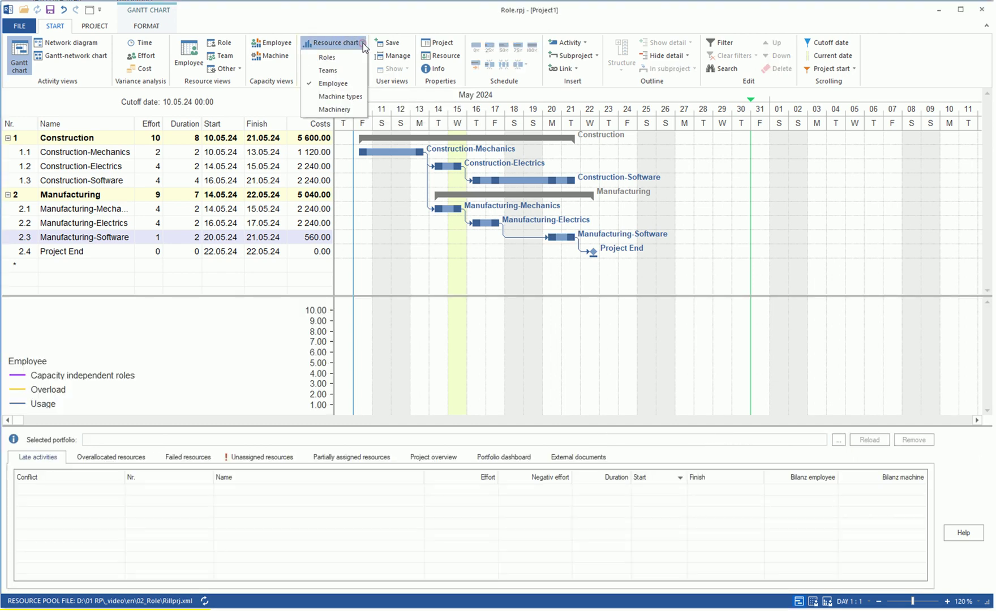
{"action": "left_click", "coordinate": [337, 57]}
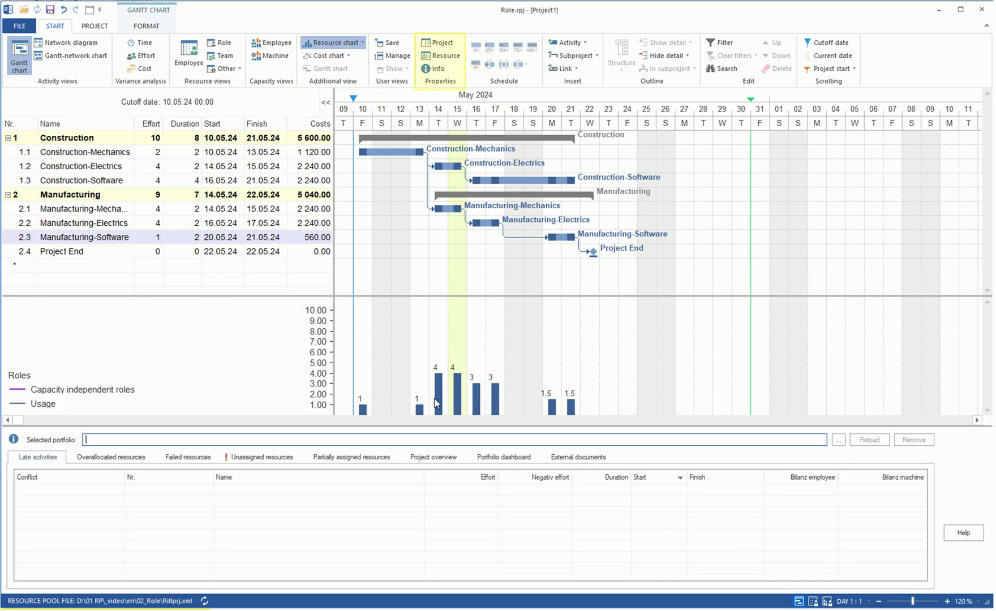
Set the project's effort unit to hours in the project properties and save the change
{"action": "left_click", "coordinate": [442, 44]}
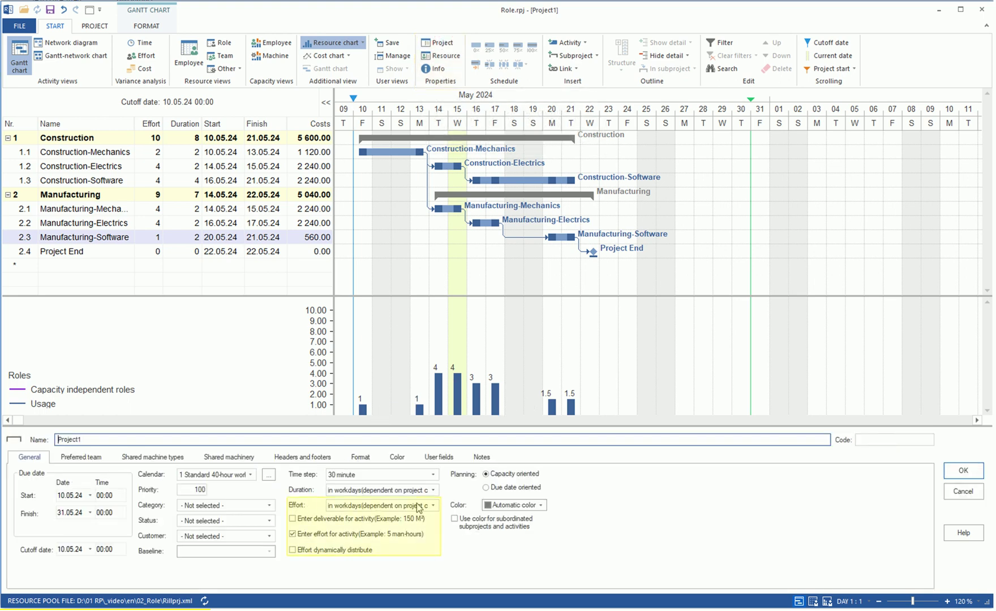
{"action": "left_click", "coordinate": [434, 507]}
{"action": "left_click", "coordinate": [355, 523]}
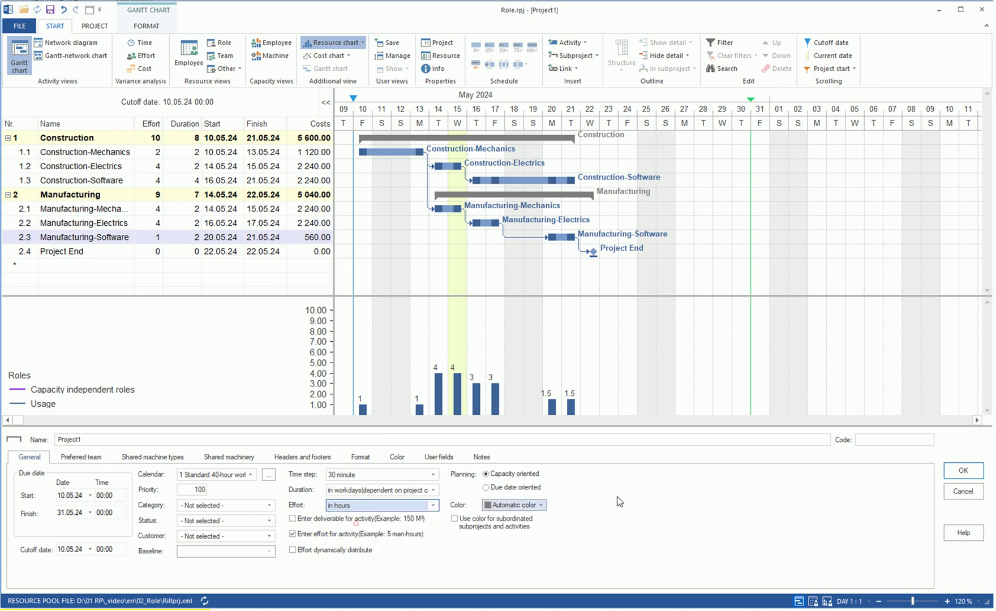
{"action": "left_click", "coordinate": [963, 470]}
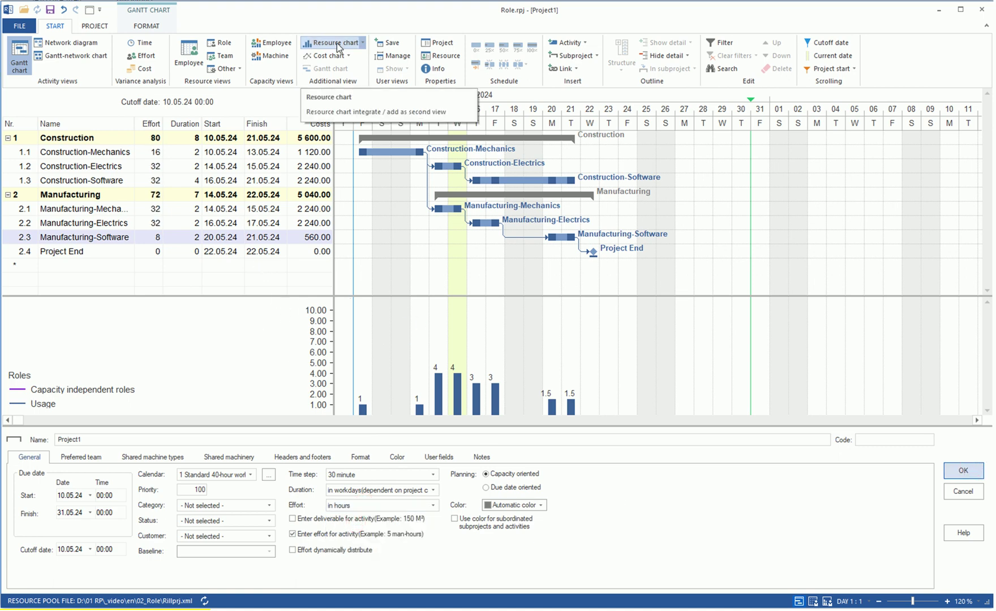
Show activity charts in the role usage view and expand the Designer - Mechanic and Designer - Electrical roles
{"action": "left_click", "coordinate": [224, 45]}
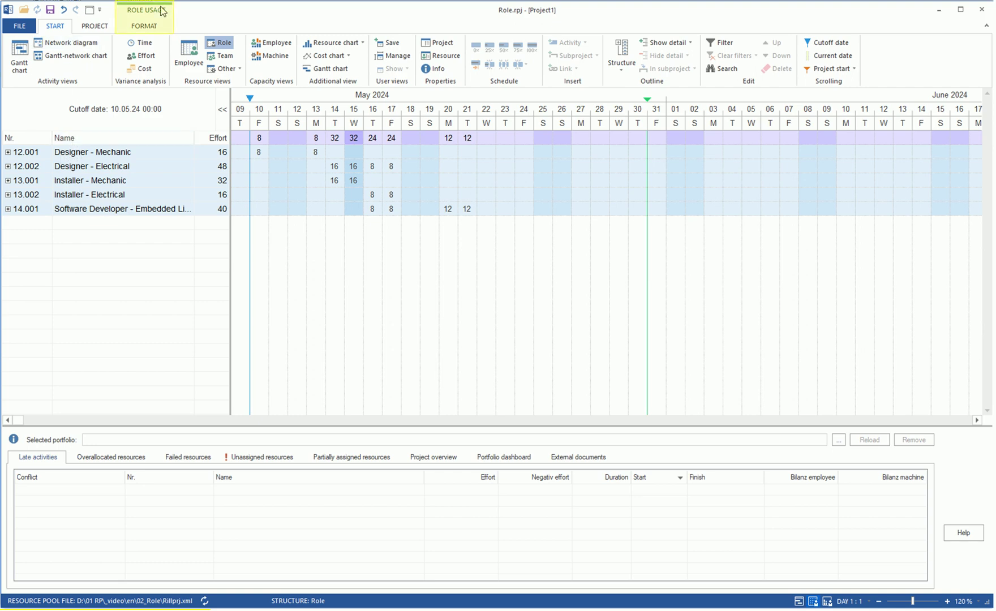
{"action": "left_click", "coordinate": [145, 23]}
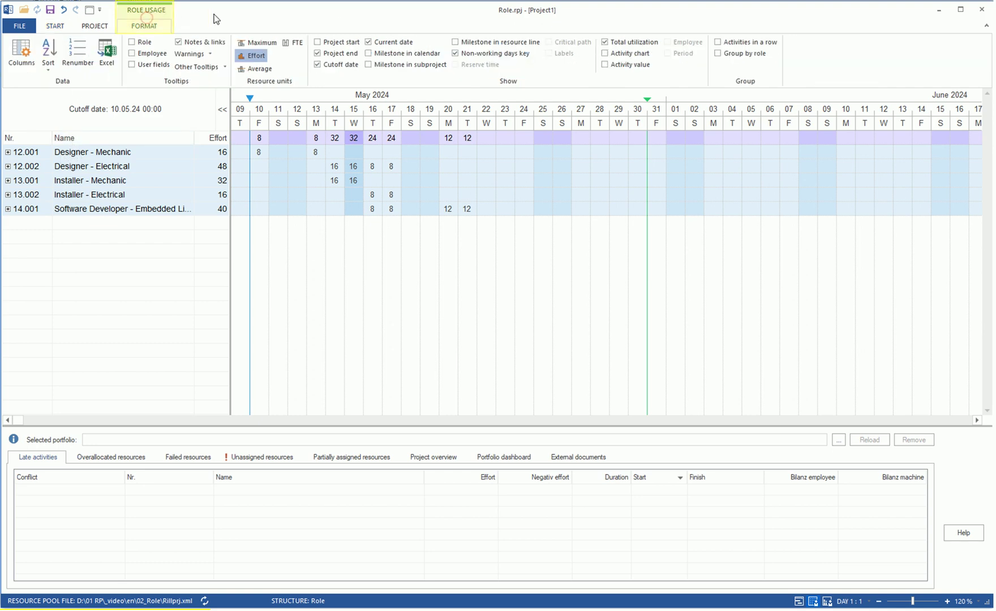
{"action": "left_click", "coordinate": [604, 53]}
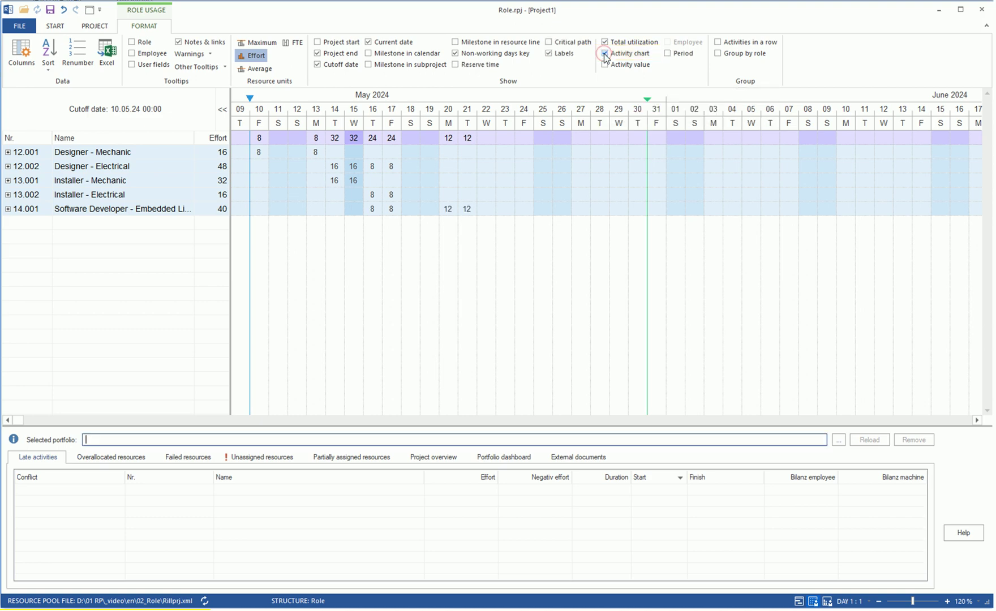
{"action": "left_click", "coordinate": [7, 152]}
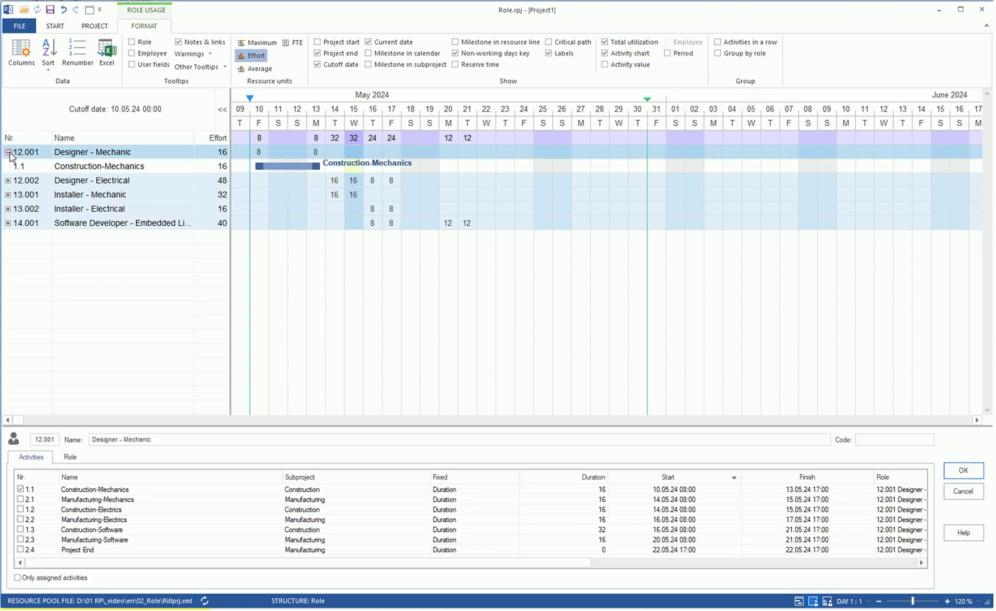
{"action": "left_click", "coordinate": [8, 180]}
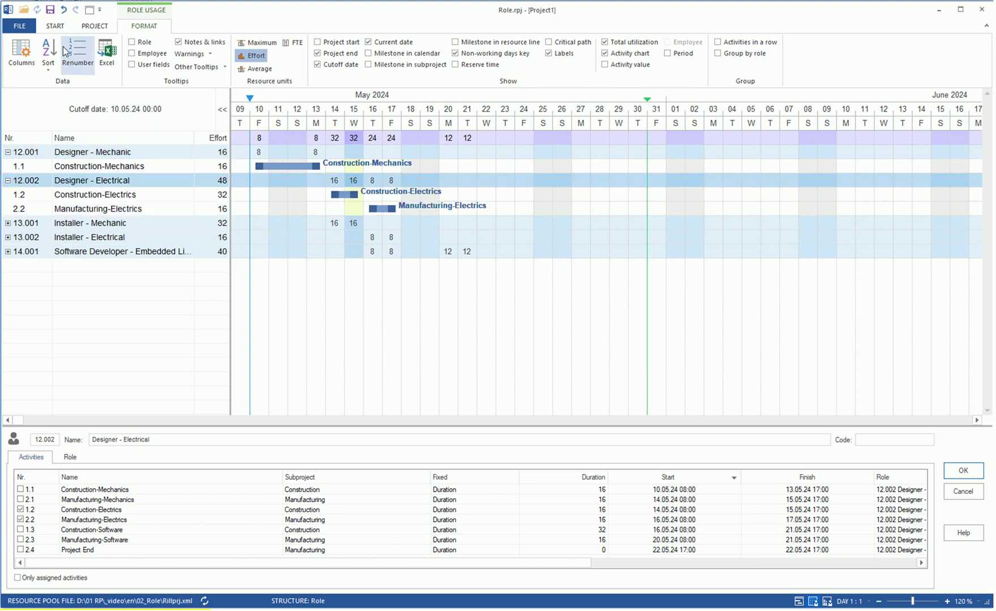
Show activity values instead of activity charts in the role usage view and expand the details of all roles
{"action": "left_click", "coordinate": [606, 66]}
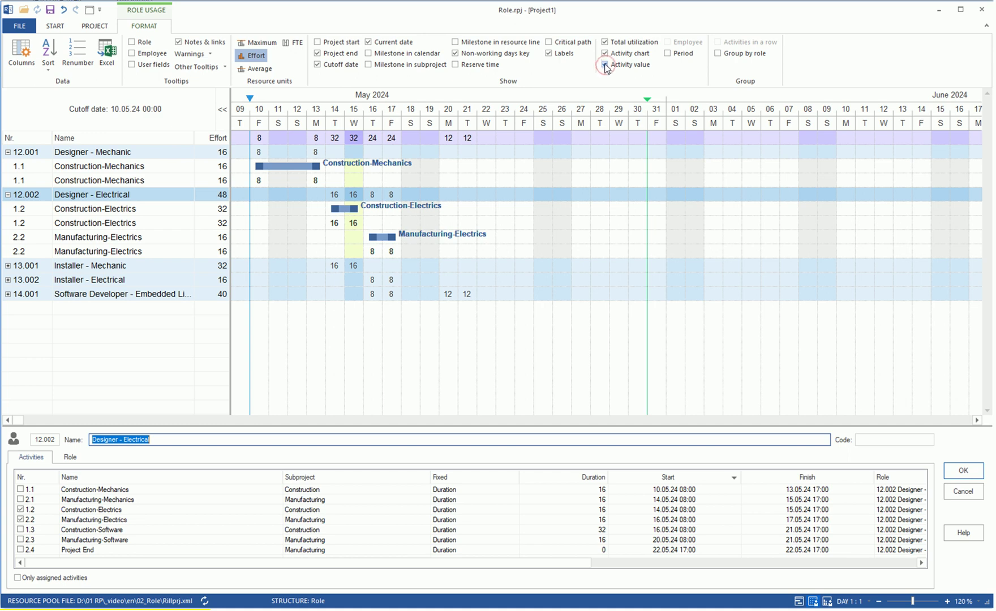
{"action": "left_click", "coordinate": [606, 54]}
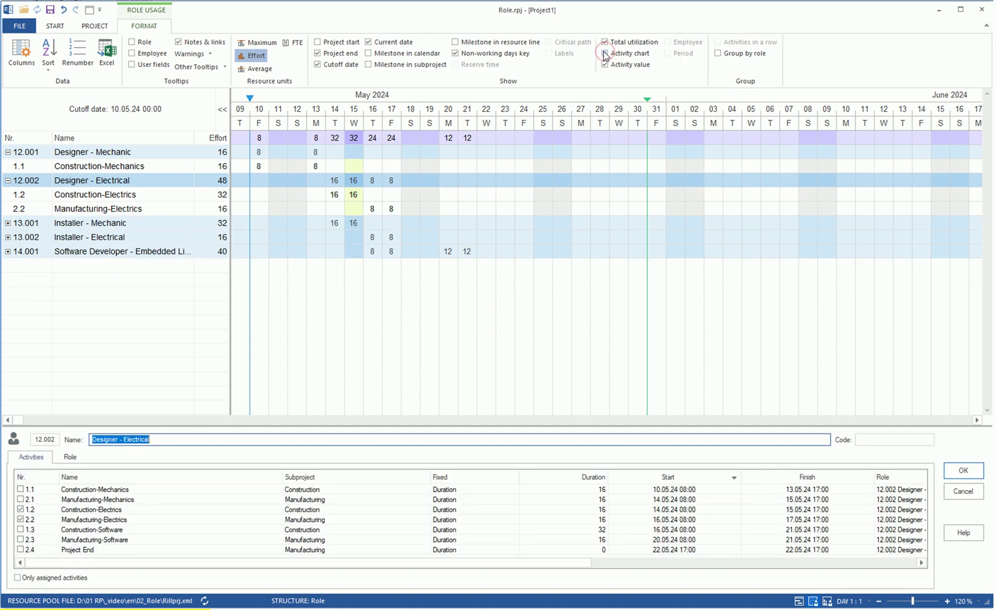
{"action": "scroll", "coordinate": [606, 57], "scroll_direction": "up", "scroll_amount": 2}
{"action": "left_click", "coordinate": [672, 45]}
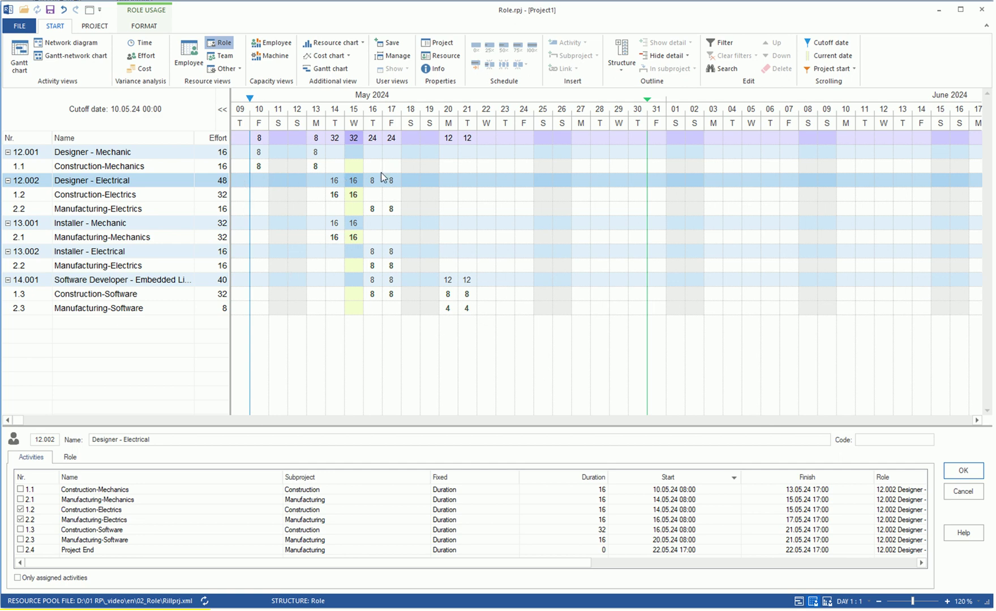
{"action": "left_click", "coordinate": [850, 602]}
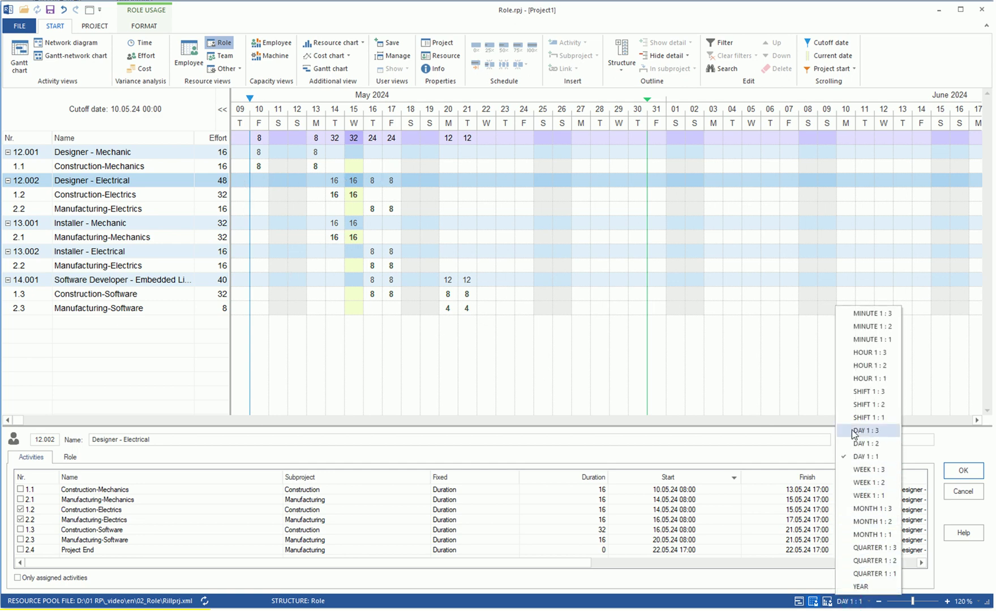
{"action": "left_click", "coordinate": [823, 599]}
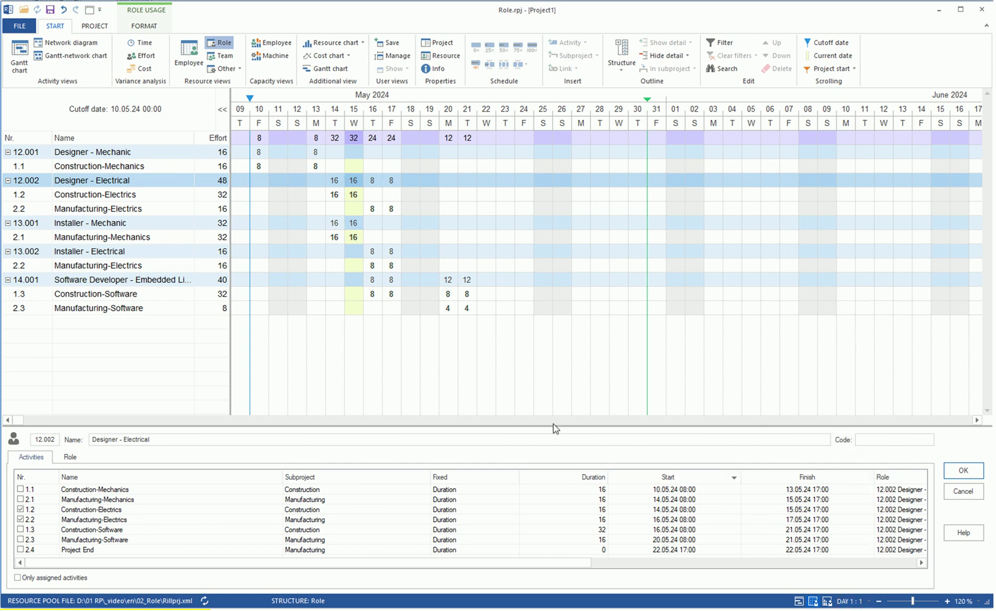
Switch the role usage display from activity values back to activity charts
{"action": "left_click", "coordinate": [144, 26]}
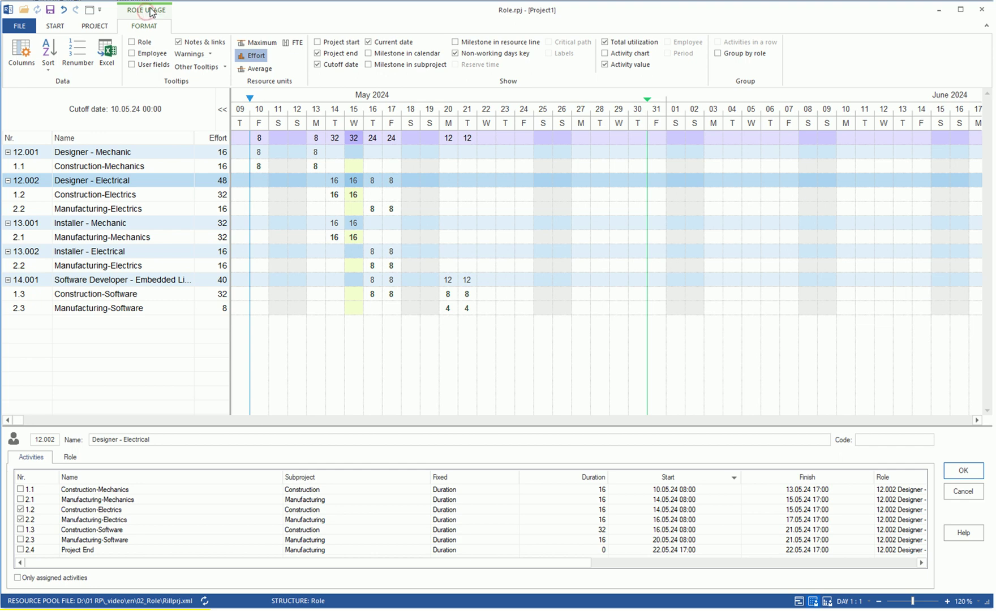
{"action": "left_click", "coordinate": [606, 53]}
{"action": "left_click", "coordinate": [55, 26]}
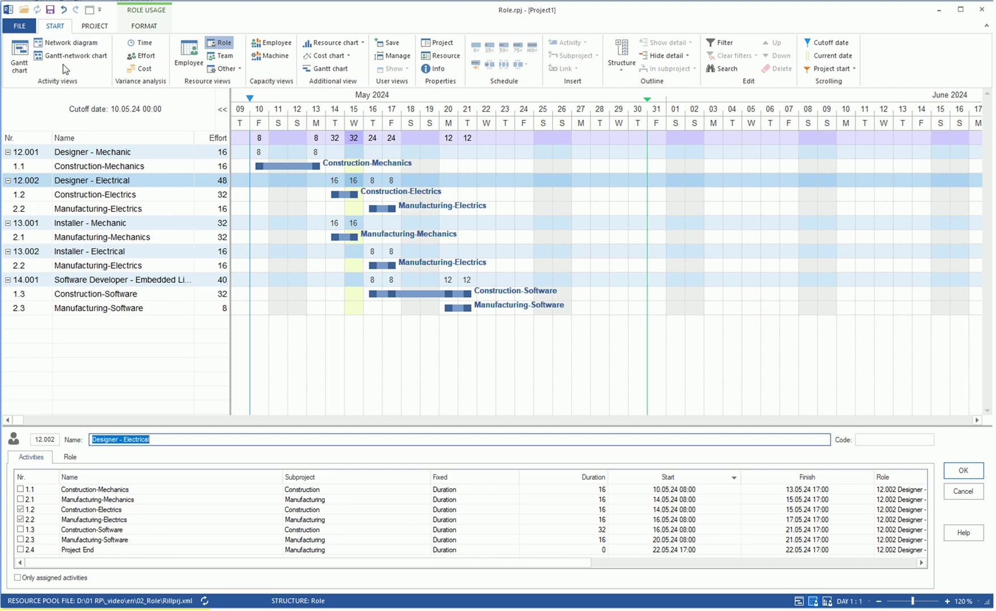
Limit the role usage to the period from 11 to 17 May 2024 on the timeline and remove that period filter
{"action": "left_click", "coordinate": [272, 96]}
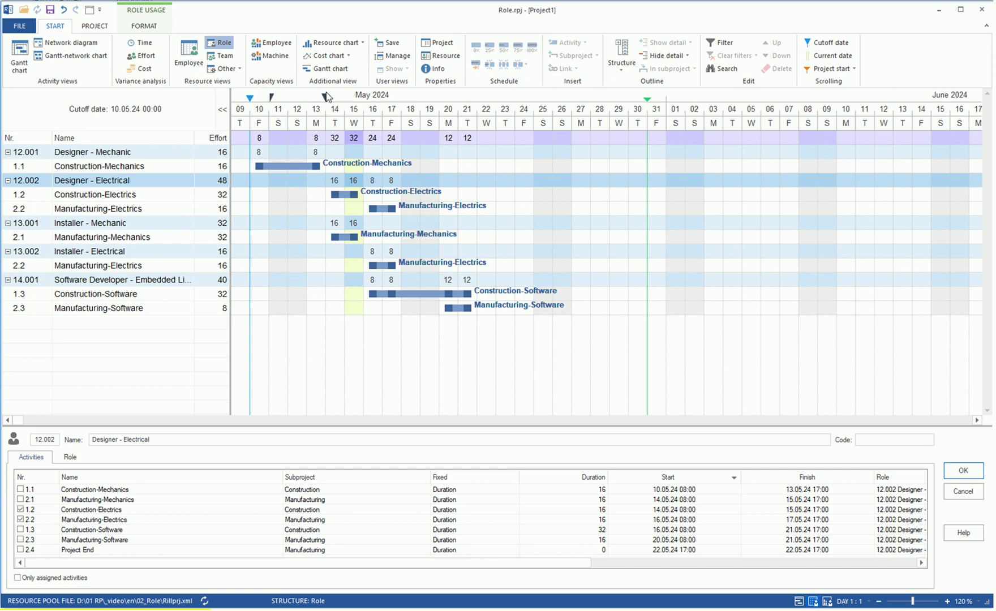
{"action": "left_click_drag", "start_coordinate": [327, 93], "coordinate": [400, 98]}
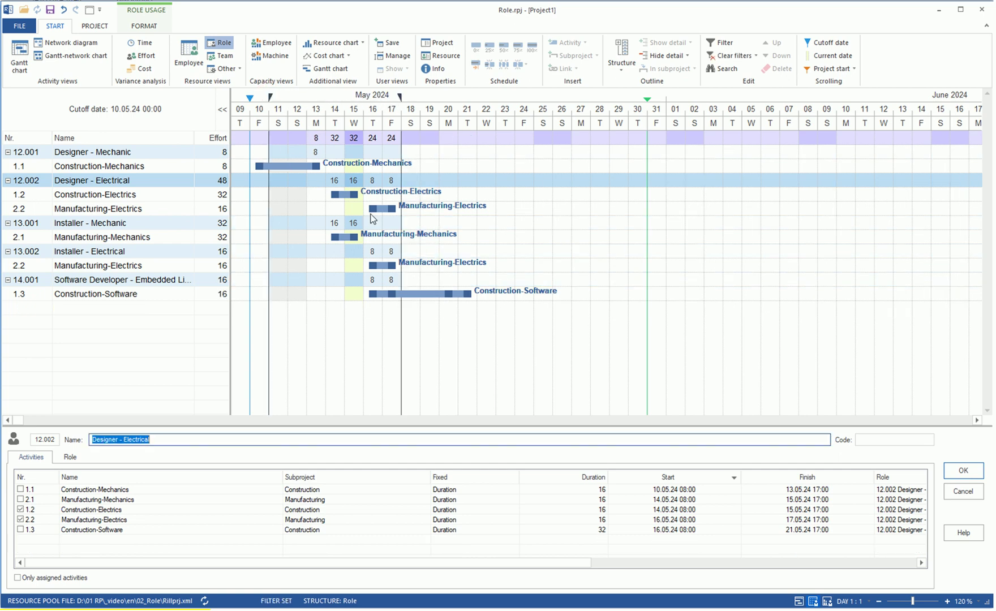
{"action": "left_click", "coordinate": [322, 91]}
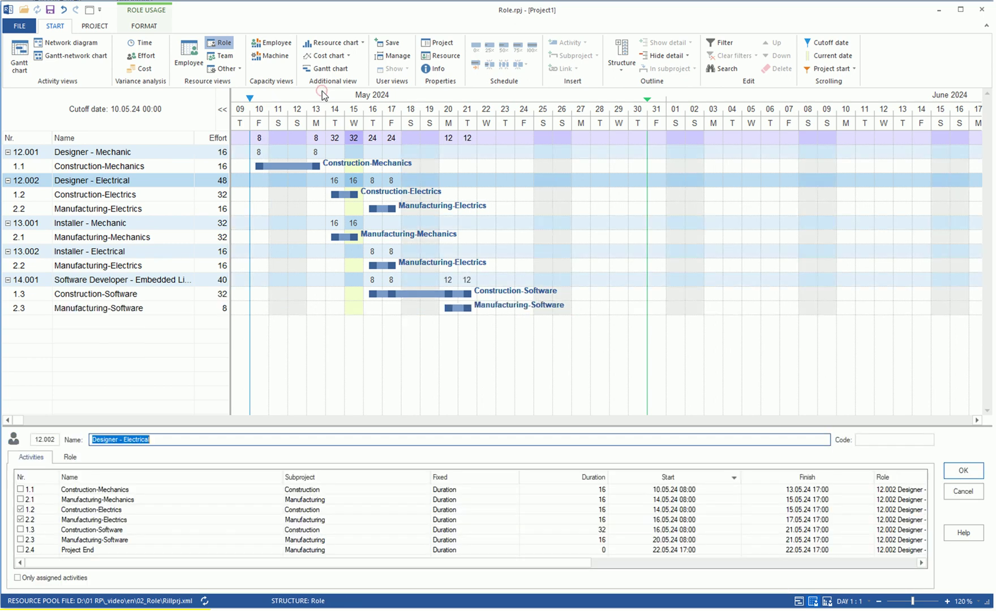
Filter the role usage view to the Designer - Electrical and Installer - Electrical roles
{"action": "left_click", "coordinate": [723, 46]}
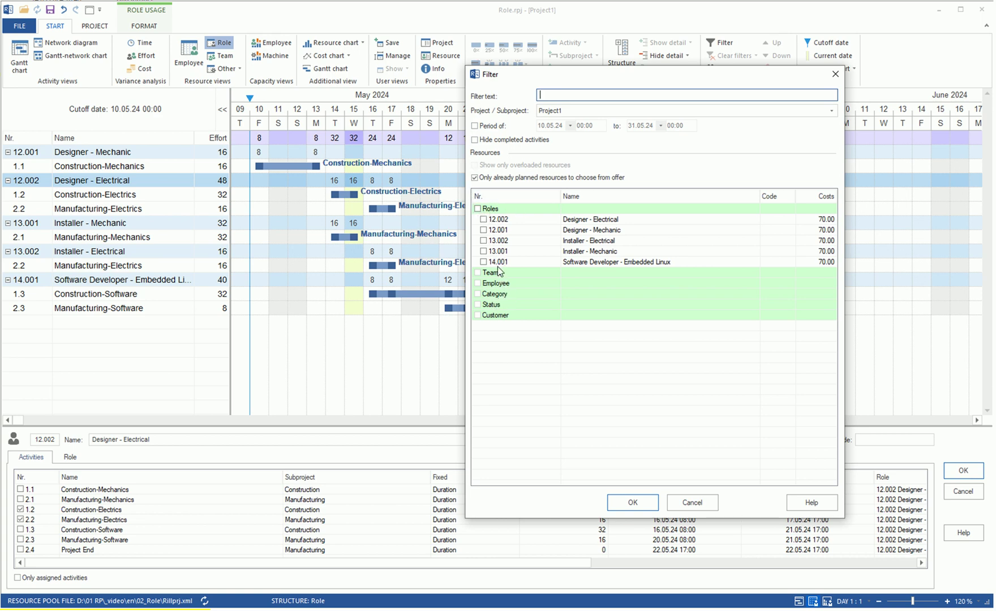
{"action": "left_click", "coordinate": [483, 219]}
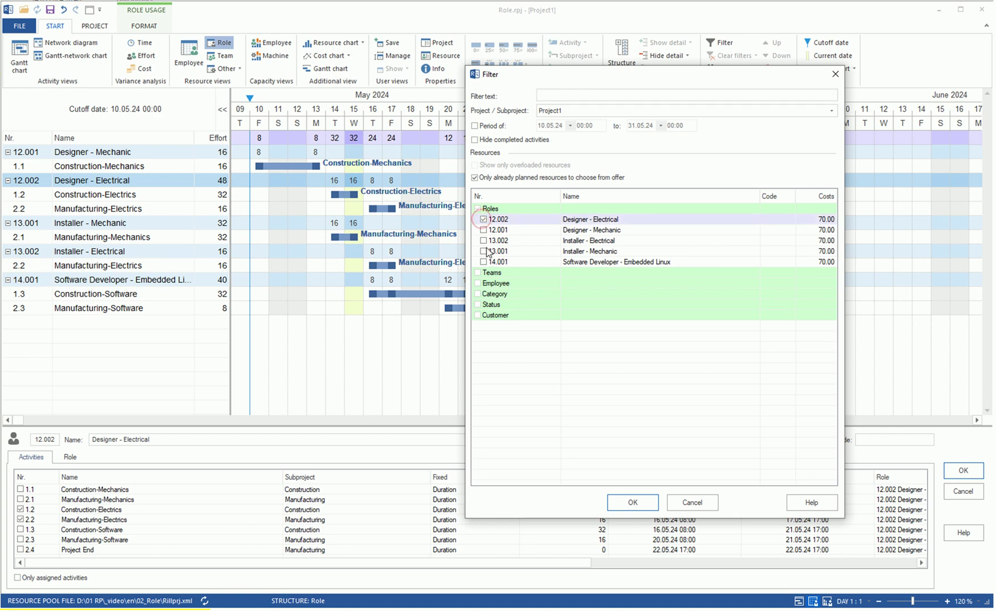
{"action": "left_click", "coordinate": [483, 240]}
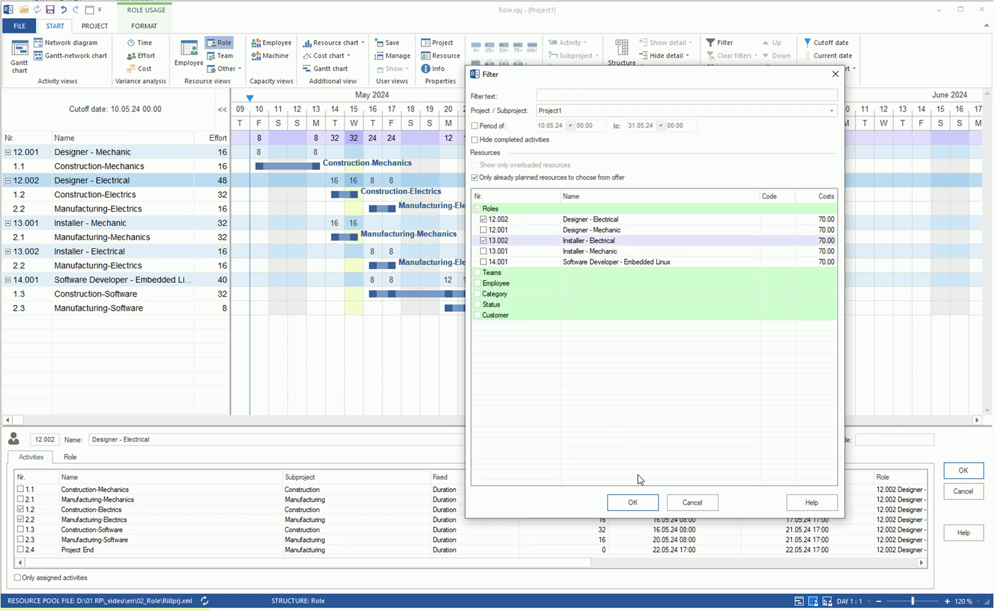
{"action": "left_click", "coordinate": [632, 502]}
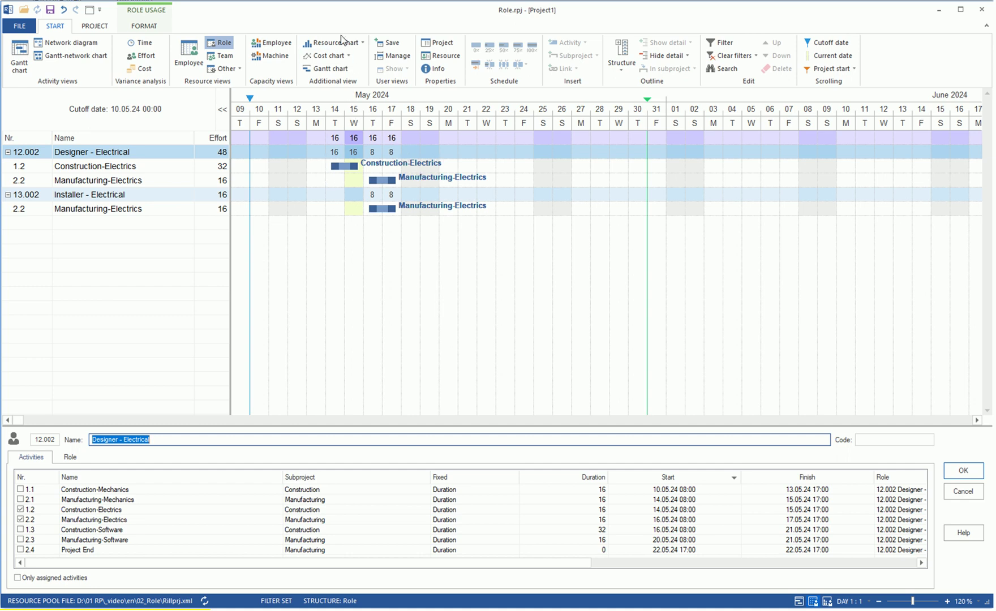
Add the Gantt chart as a second view below the role usage and enlarge its area
{"action": "left_click", "coordinate": [338, 69]}
{"action": "left_click_drag", "start_coordinate": [469, 296], "coordinate": [470, 233]}
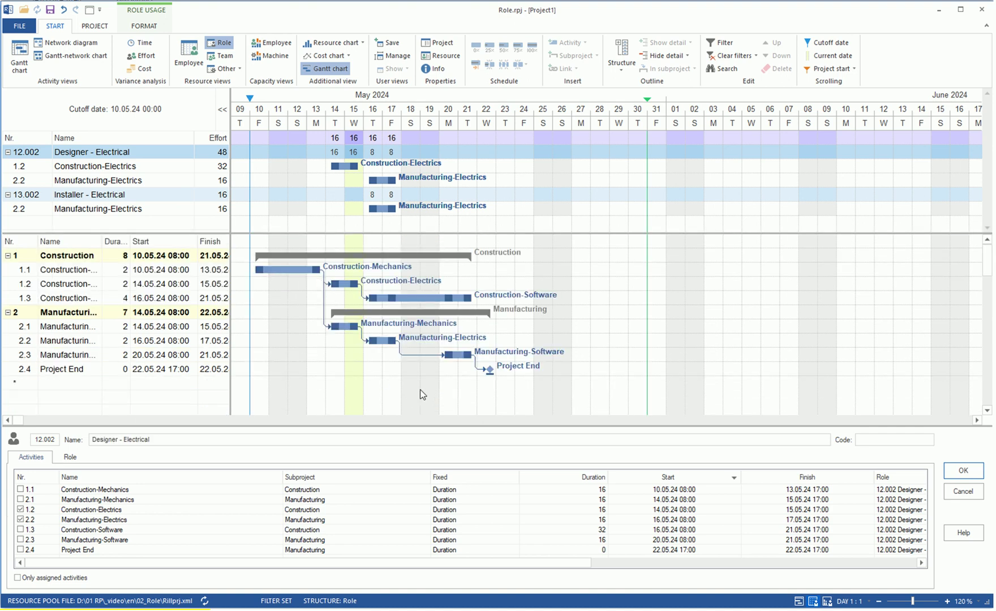